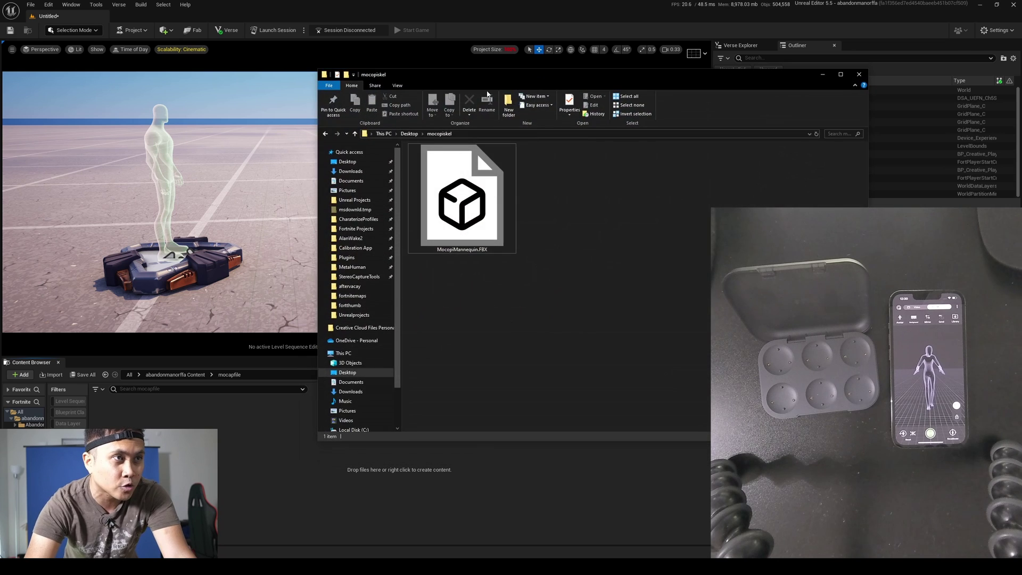
Import MocopiMannequin.FBX into the mocapfile folder using default FBX import options
left_click_drag(524, 74, 652, 179)
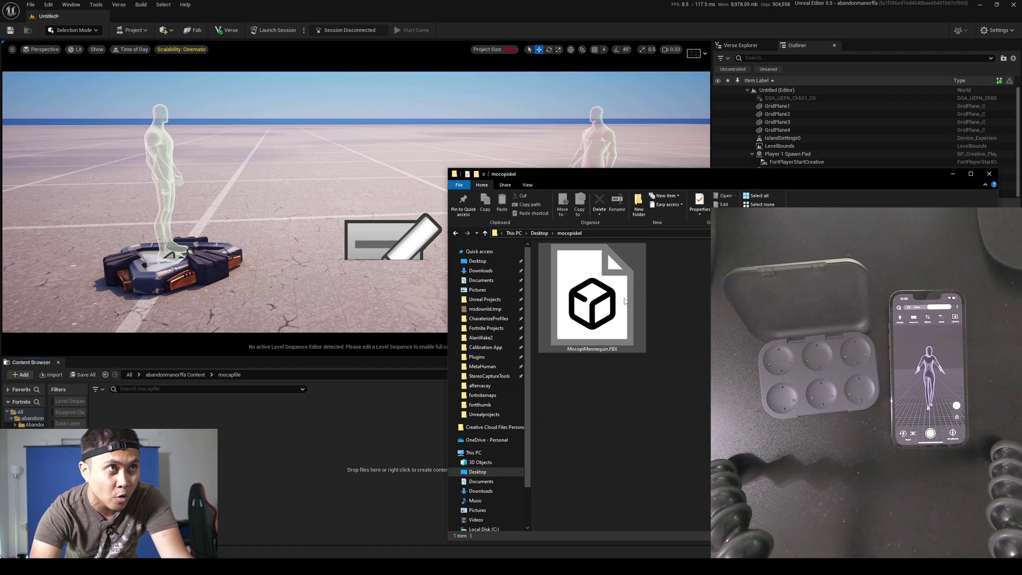
left_click_drag(625, 301, 227, 441)
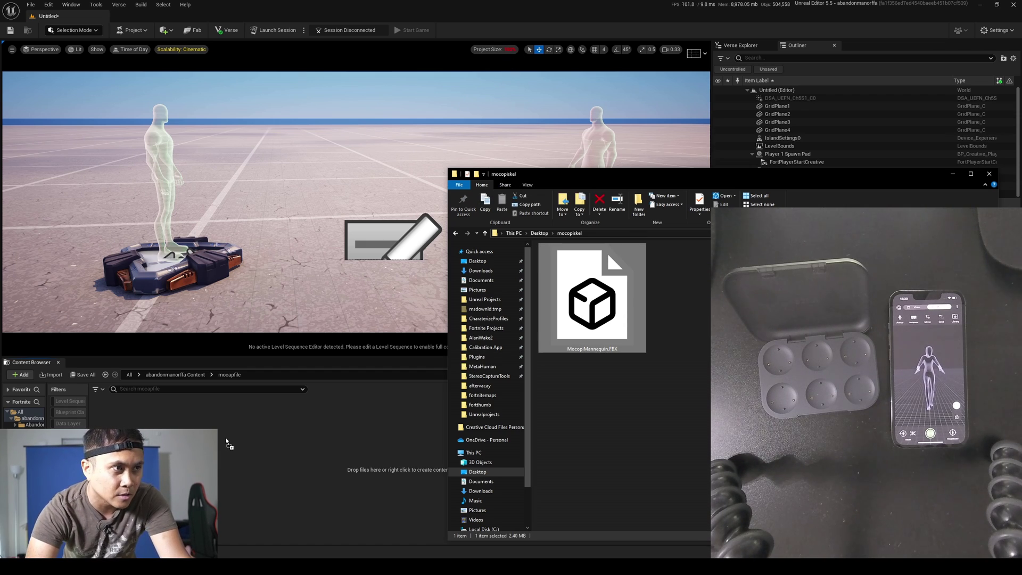
left_click(952, 173)
left_click(553, 151)
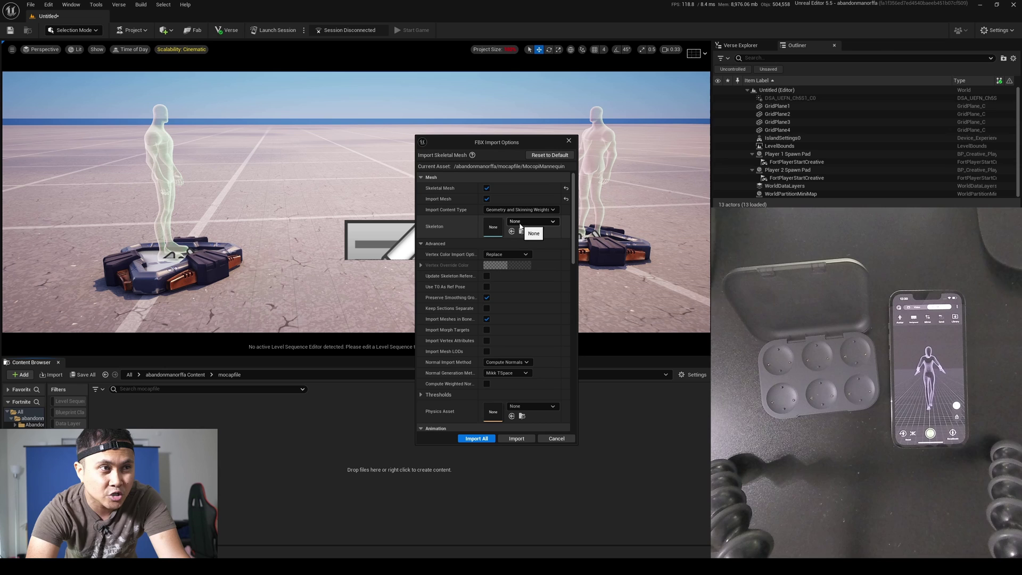
left_click(476, 438)
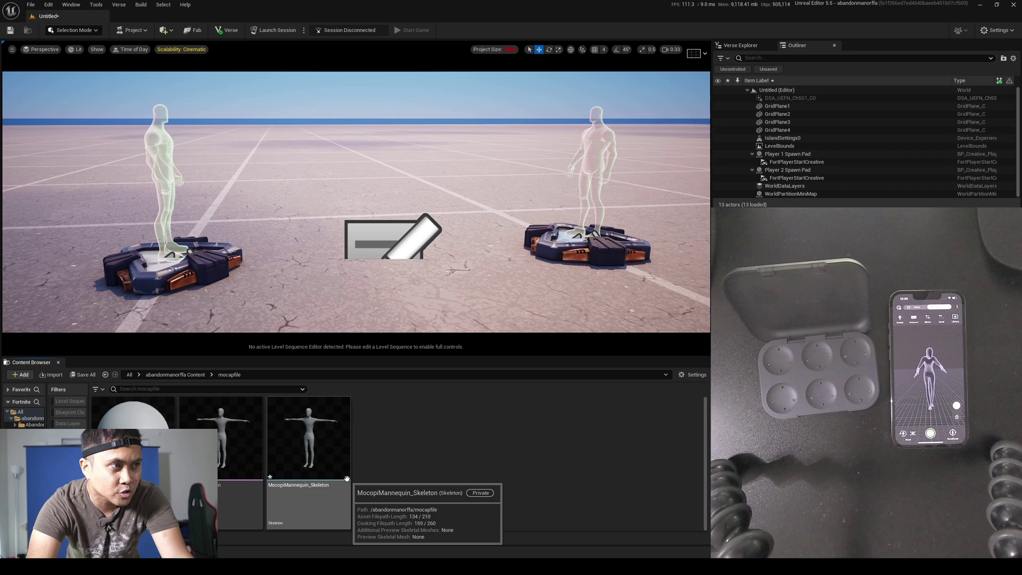
scroll(319, 479, "up", 2, "ctrl")
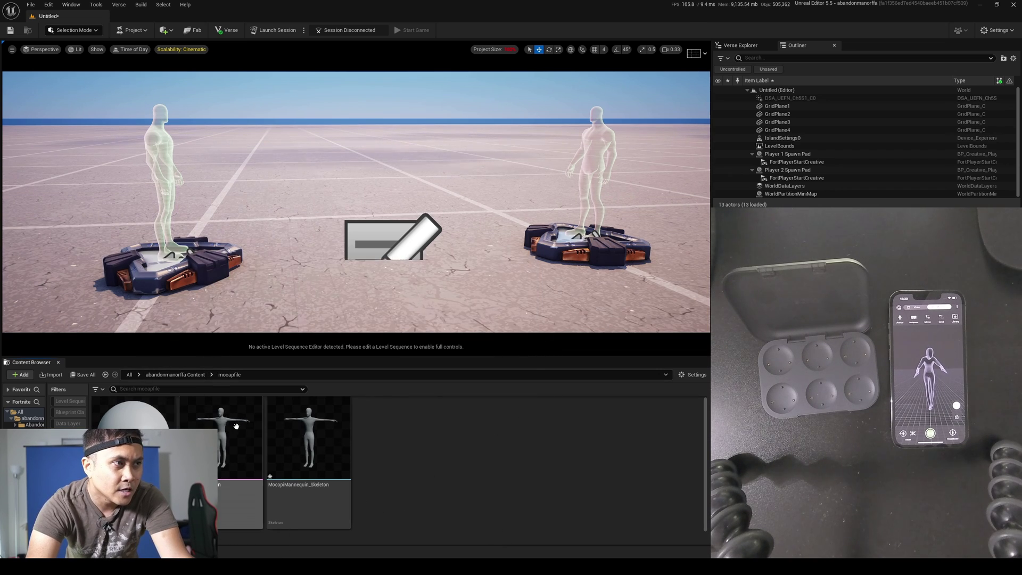
double_click(260, 439)
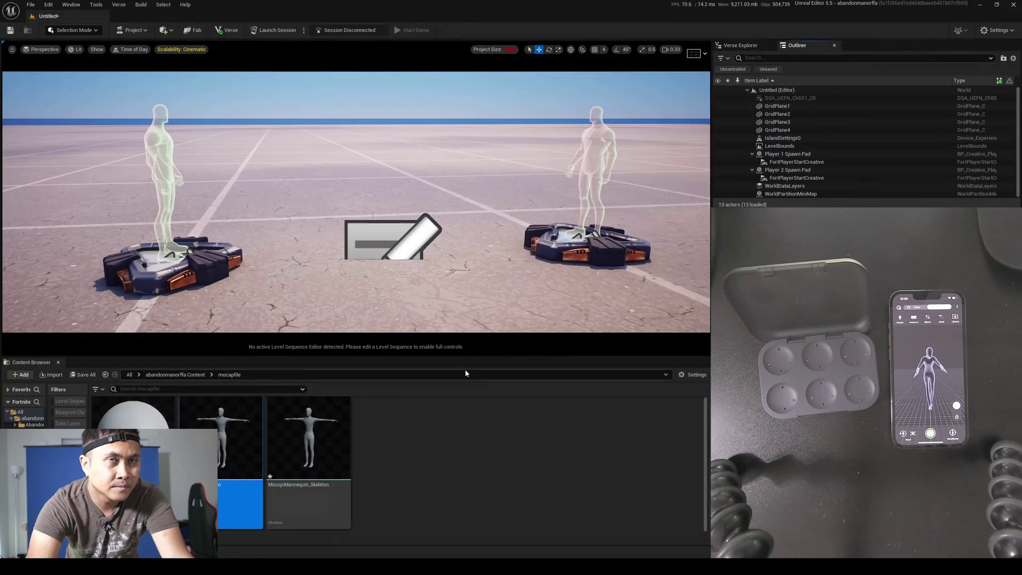
double_click(309, 436)
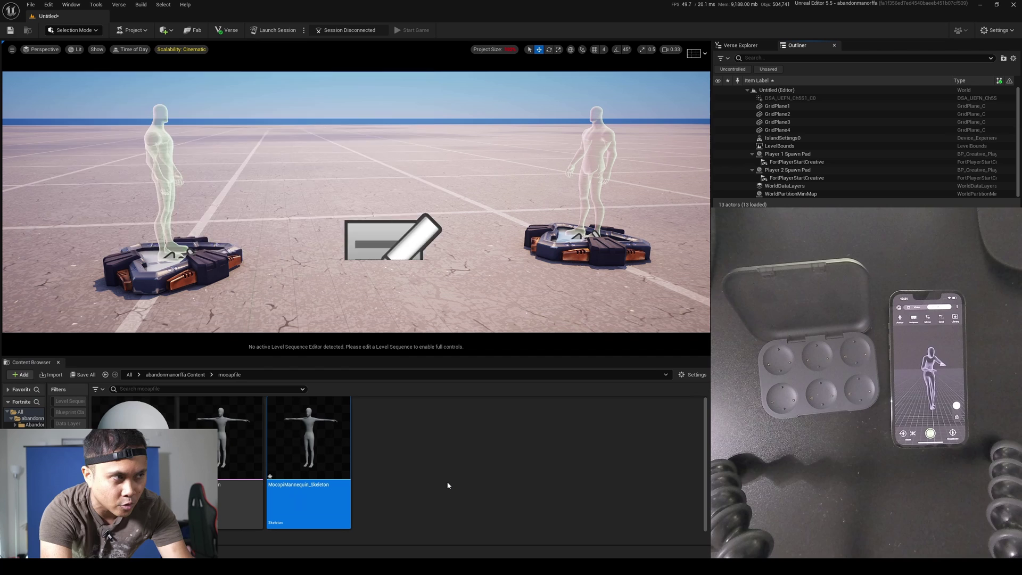
Run ipconfig in Command Prompt to read the IPv4 address 192.168.1.5, then close it
left_click_drag(278, 59, 532, 187)
type("ipconfig")
key("Return")
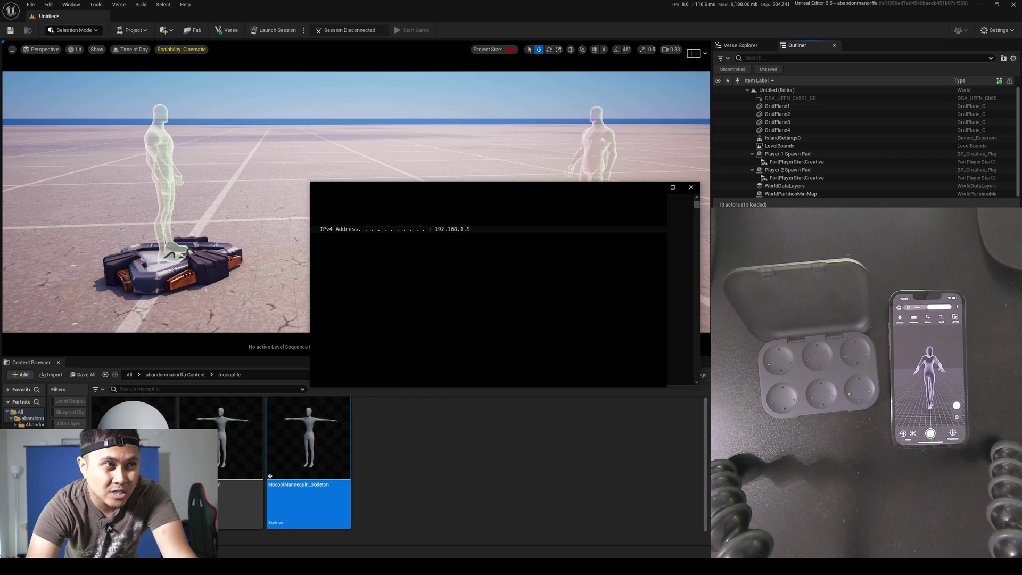
left_click(690, 187)
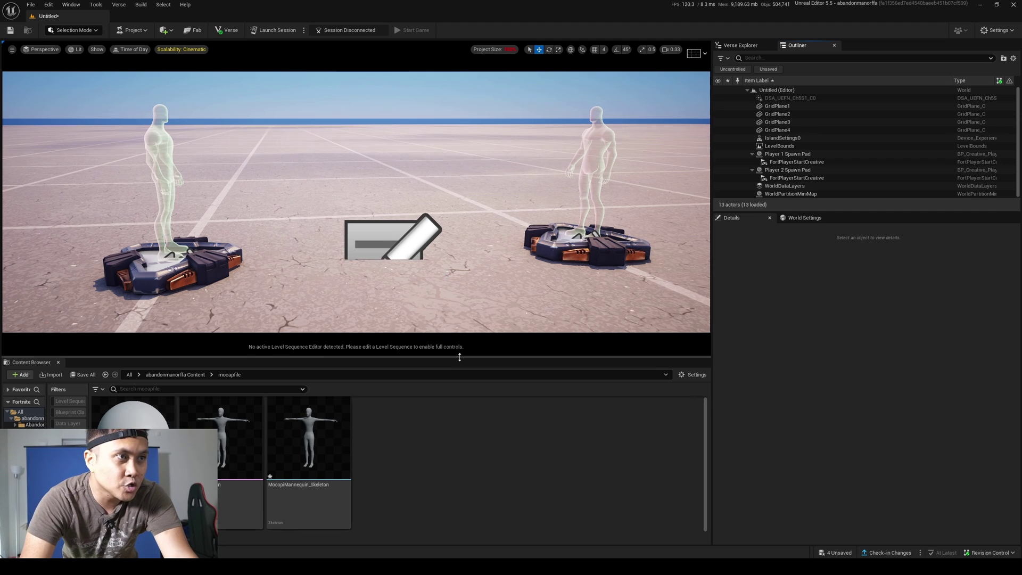
Enlarge the viewport and delete the Player 2 Spawn Pad from the level
left_click_drag(459, 362, 459, 370)
left_click_drag(712, 320, 820, 319)
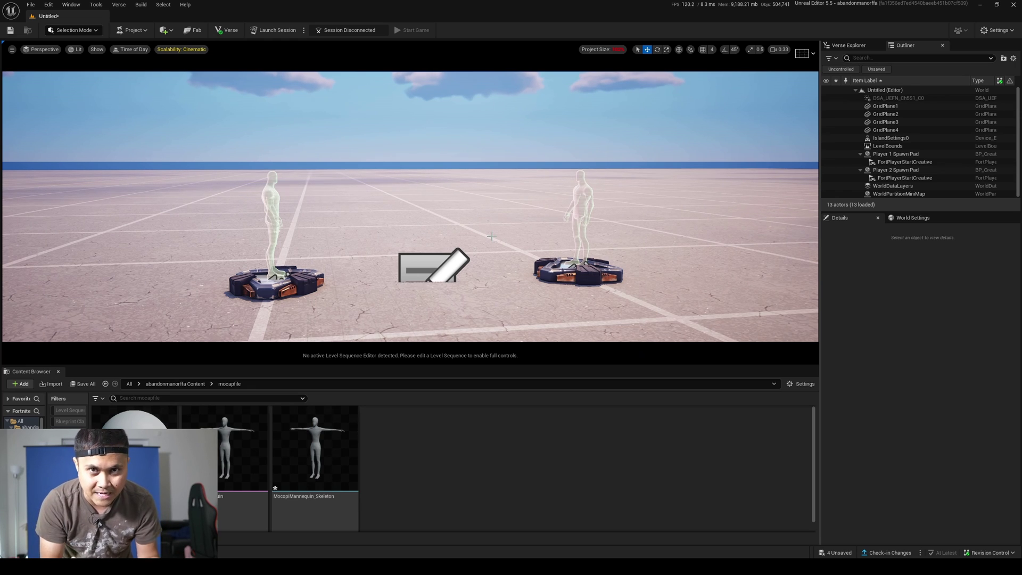
left_click(553, 266)
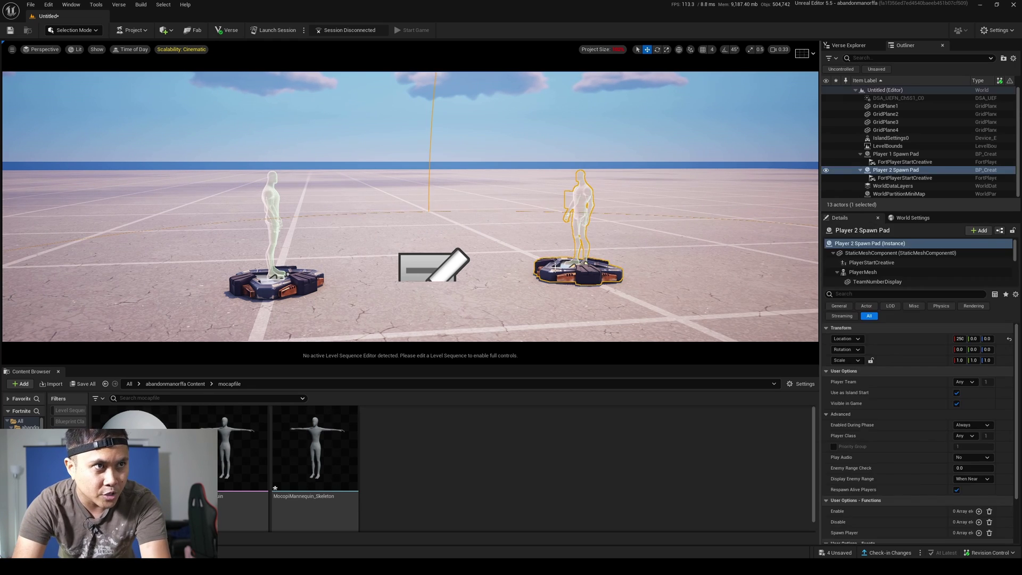
key("Delete")
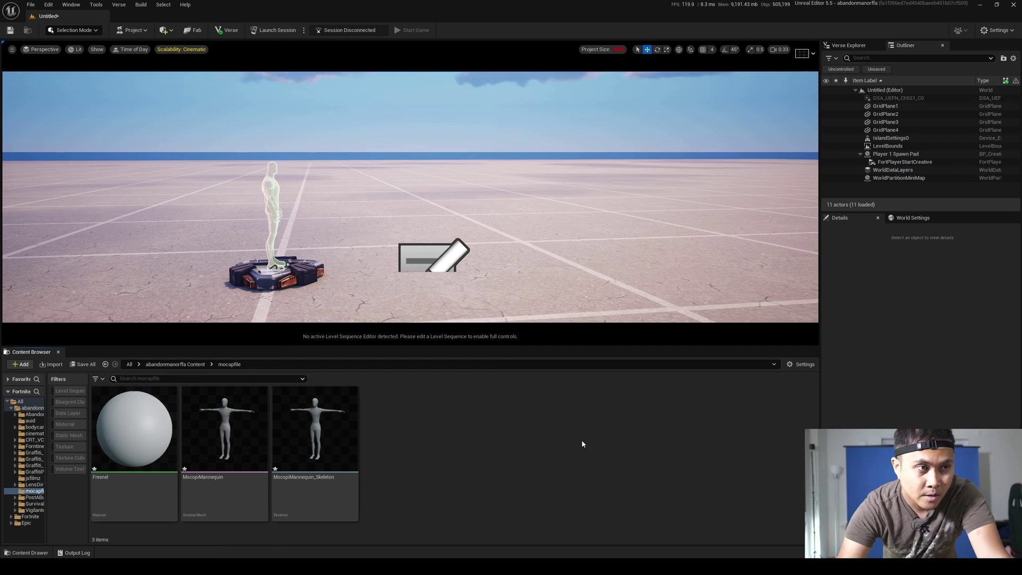
Create an IK Rig from the MocopiMannequin mesh and open it for editing
right_click(218, 466)
mouse_move(242, 226)
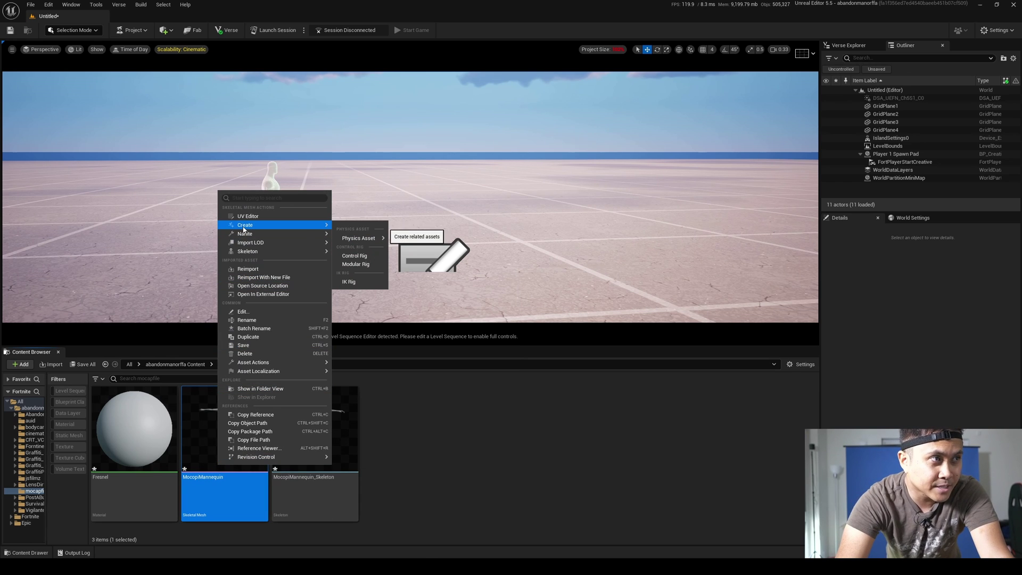
left_click(355, 282)
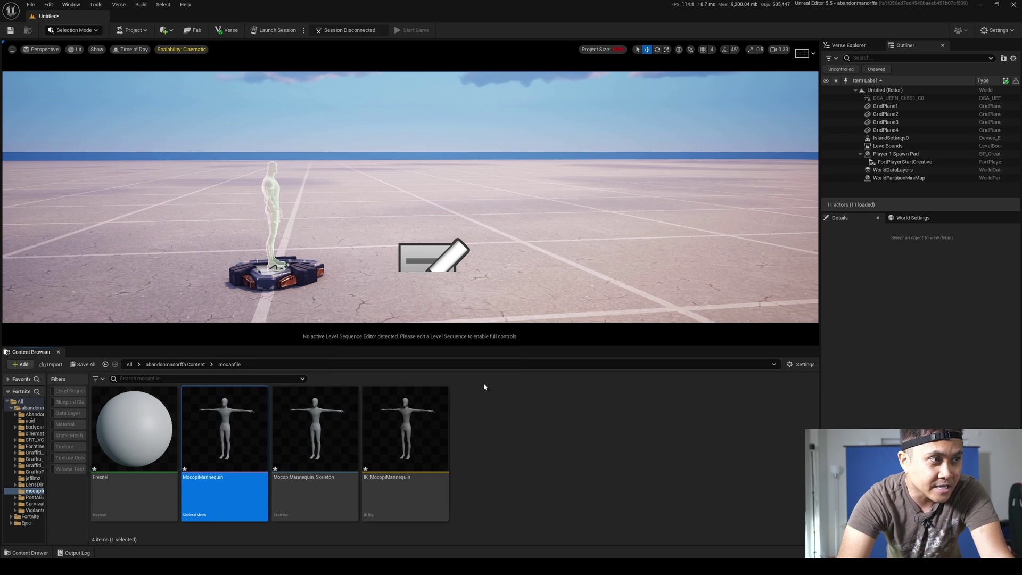
double_click(412, 427)
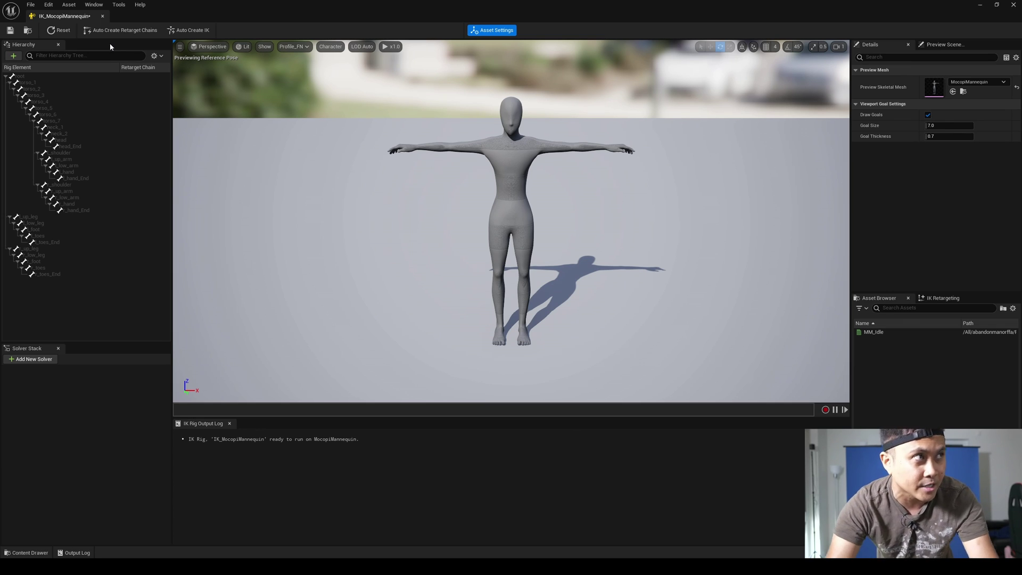
Auto-generate retarget chains and a Full Body IK solver with hand and foot goals, then save
left_click(122, 29)
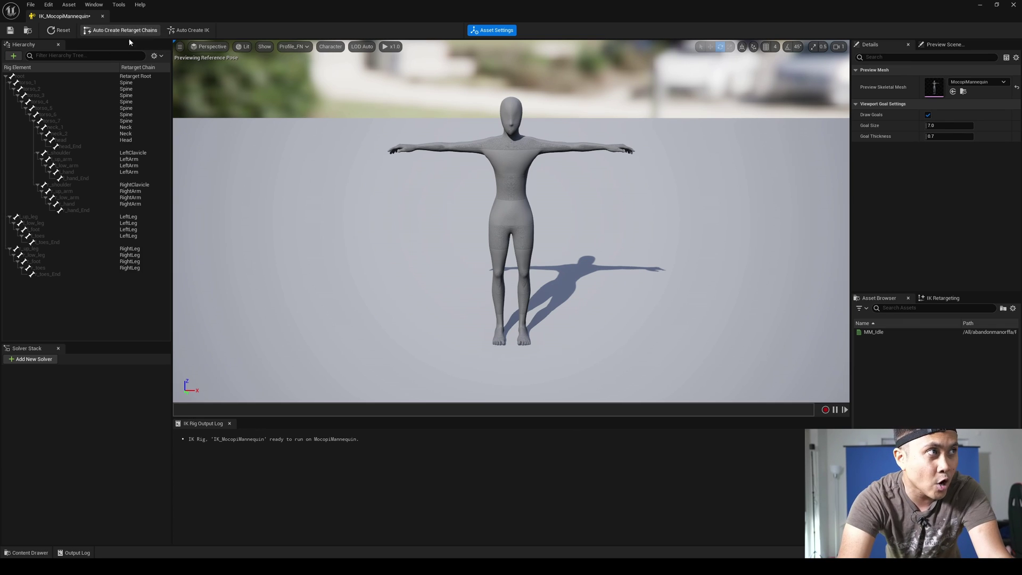
left_click(191, 30)
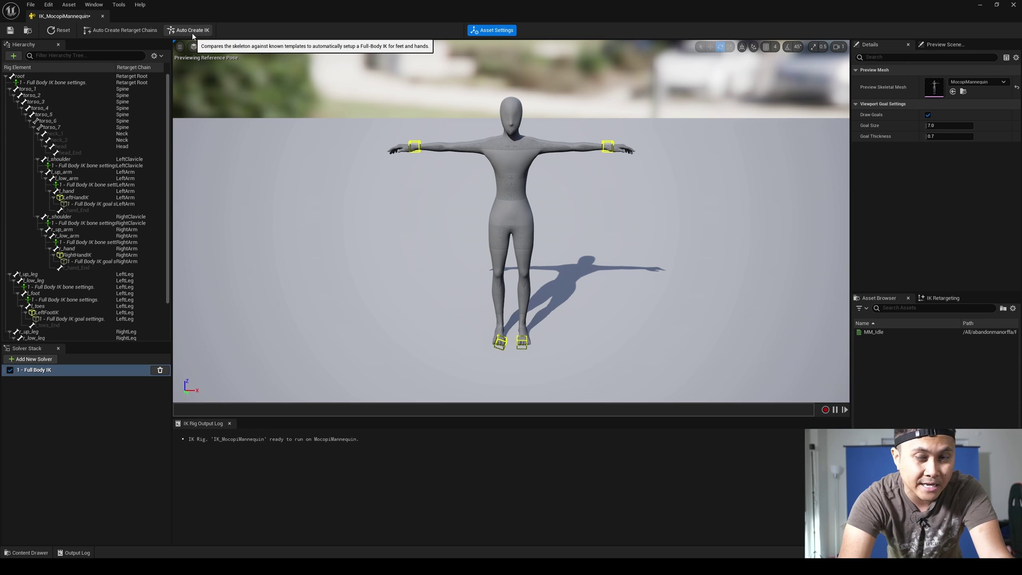
left_click(12, 31)
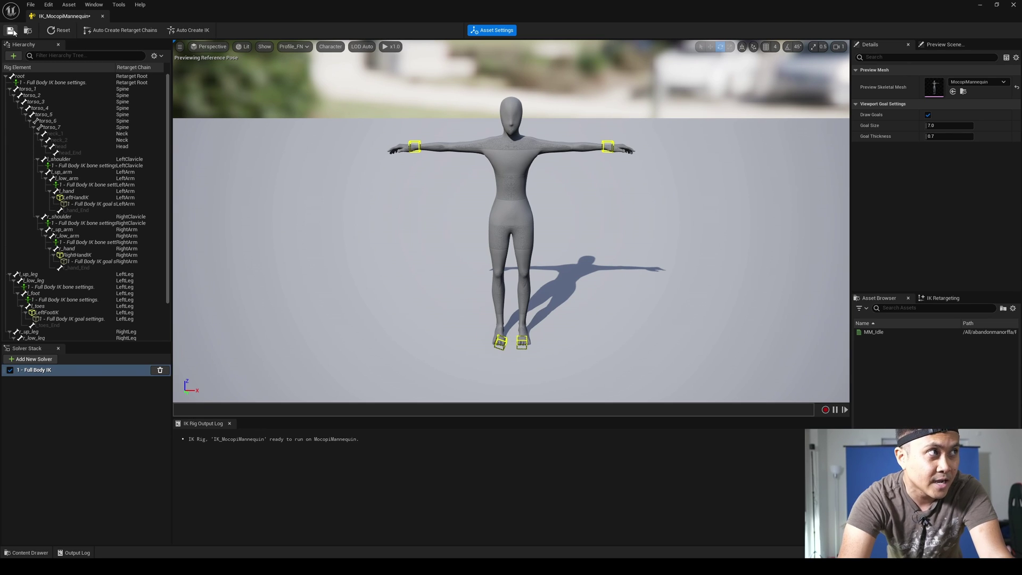
Close the IK Rig editor and place MocopiMannequin into the mocaplevel scene
left_click(1013, 4)
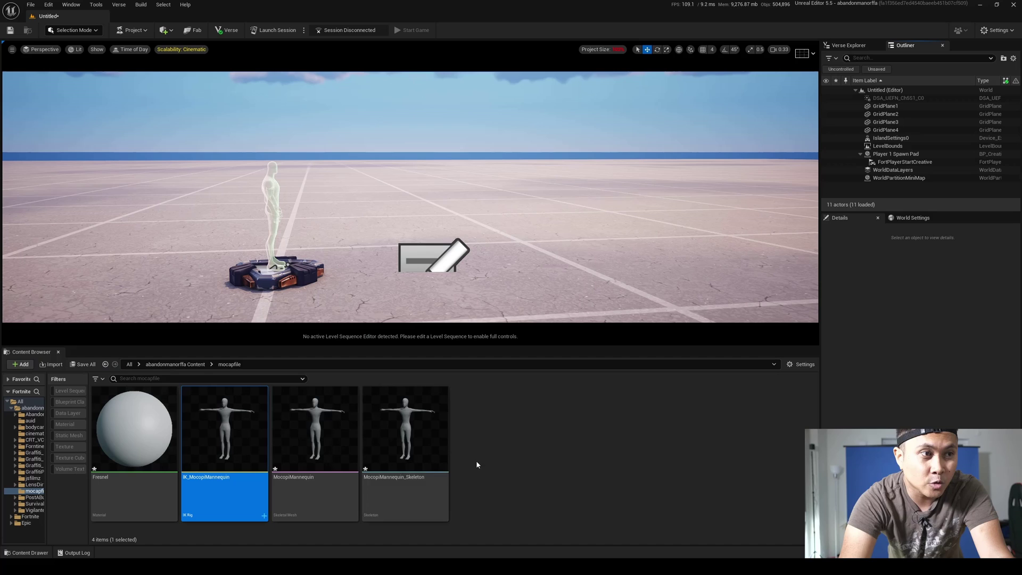
left_click_drag(417, 349, 418, 358)
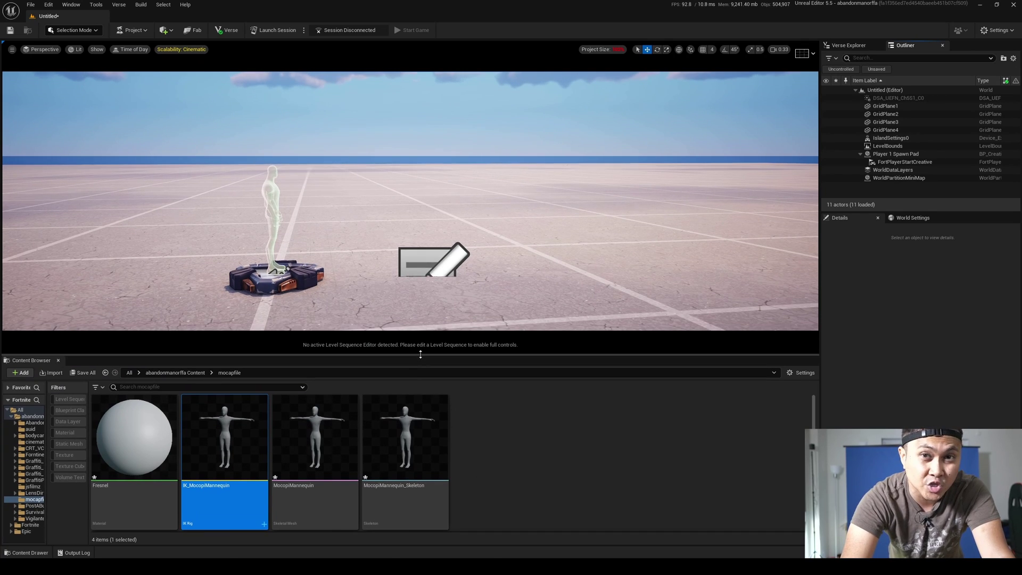
mouse_move(338, 437)
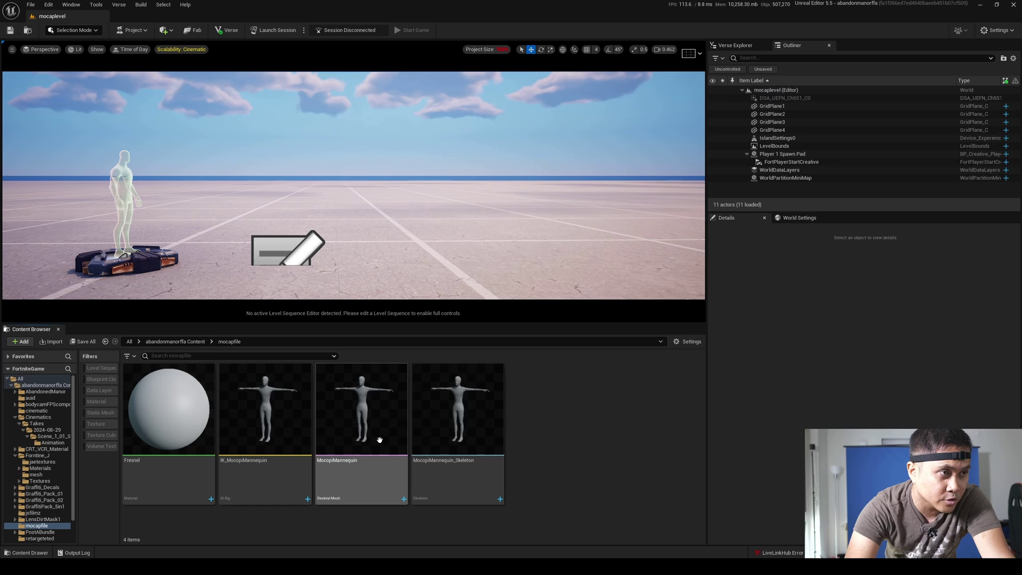
left_click_drag(377, 438, 383, 277)
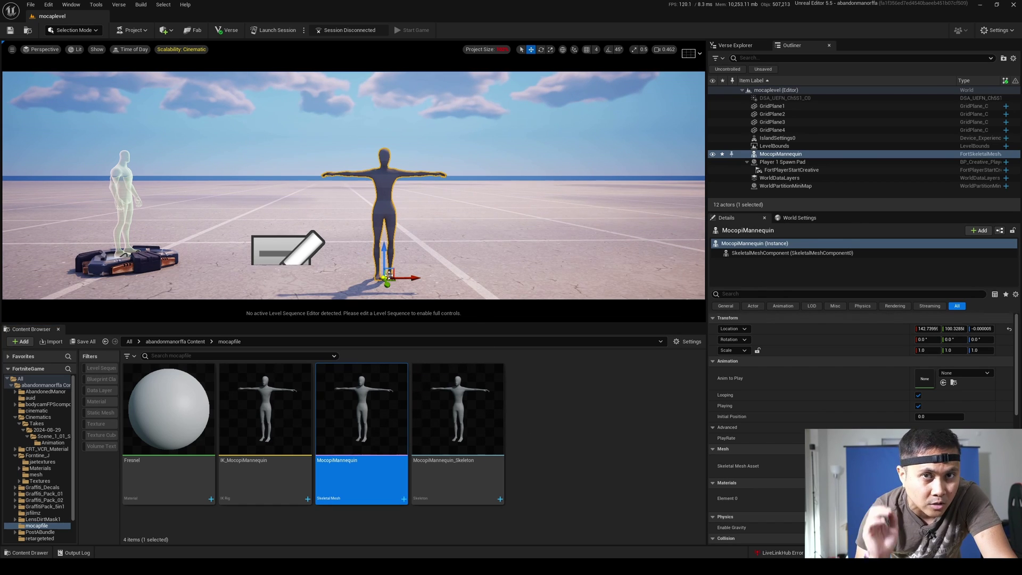
Launch LiveLink Hub from the Tools menu and move its window into view
left_click(96, 4)
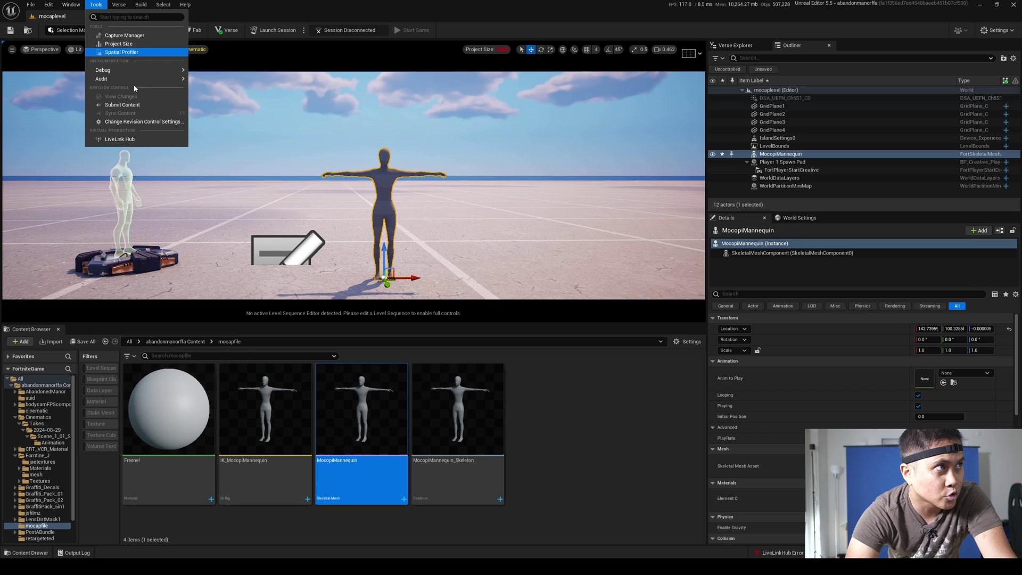
left_click(142, 141)
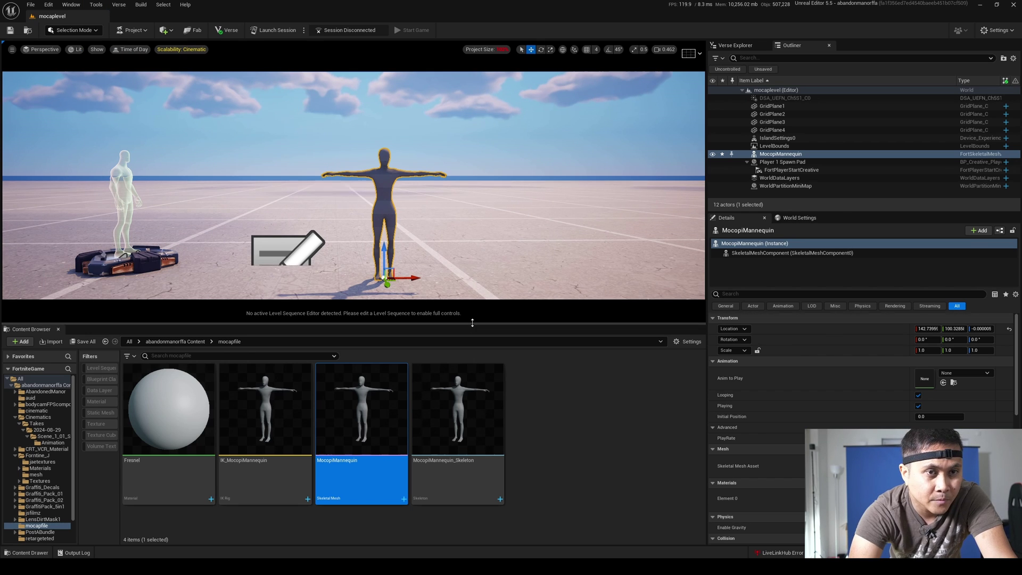
left_click_drag(420, 132, 537, 177)
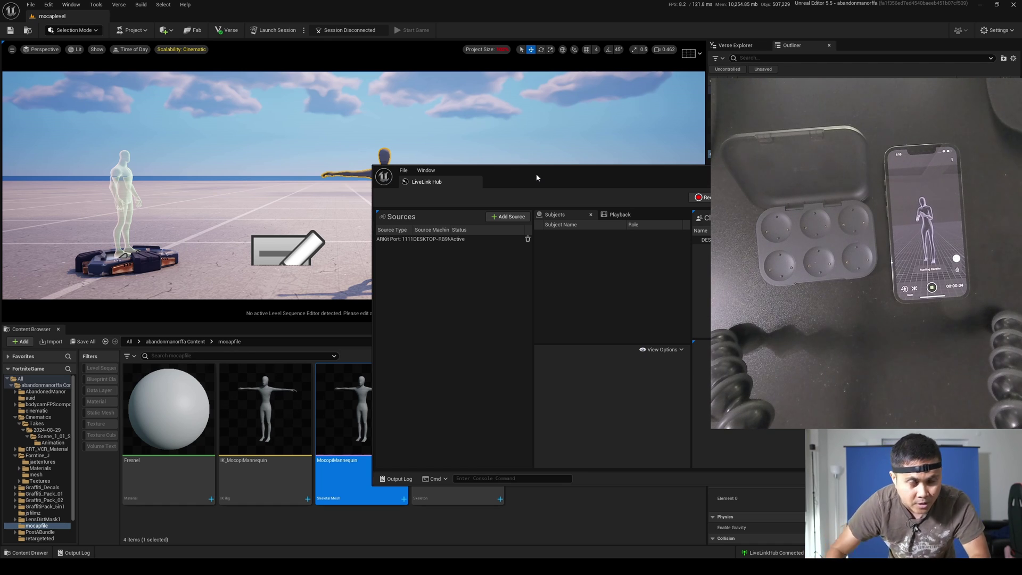
Add a Mocopi LiveLink source on port 12351 and select its MocopiSkeleton subject
left_click(515, 220)
mouse_move(520, 266)
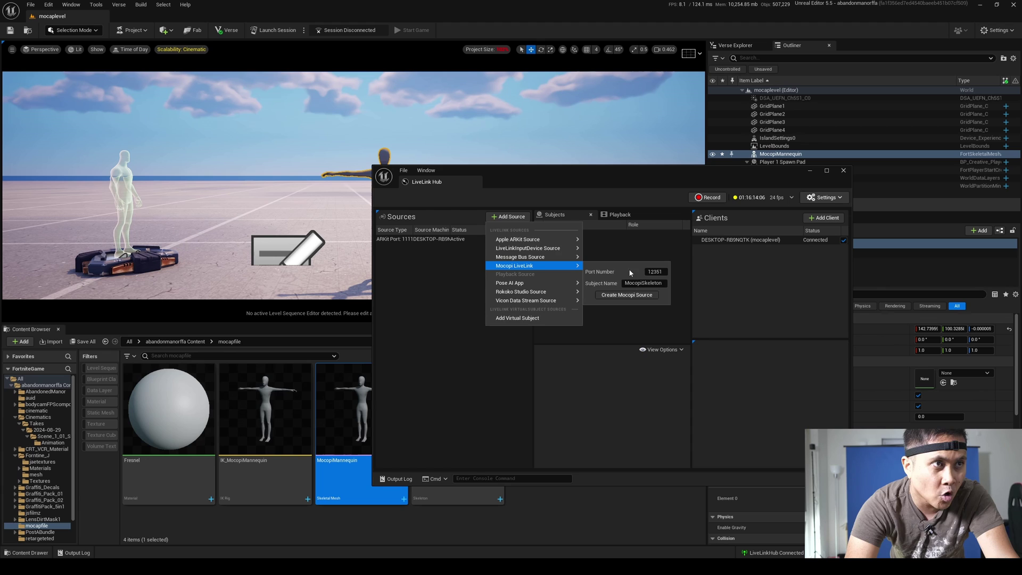
left_click(623, 295)
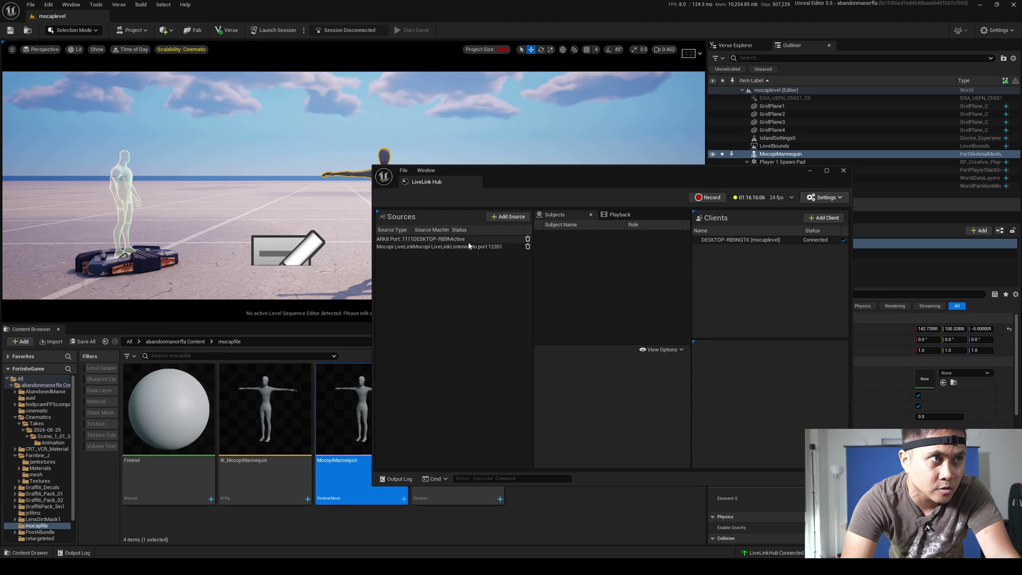
left_click(486, 248)
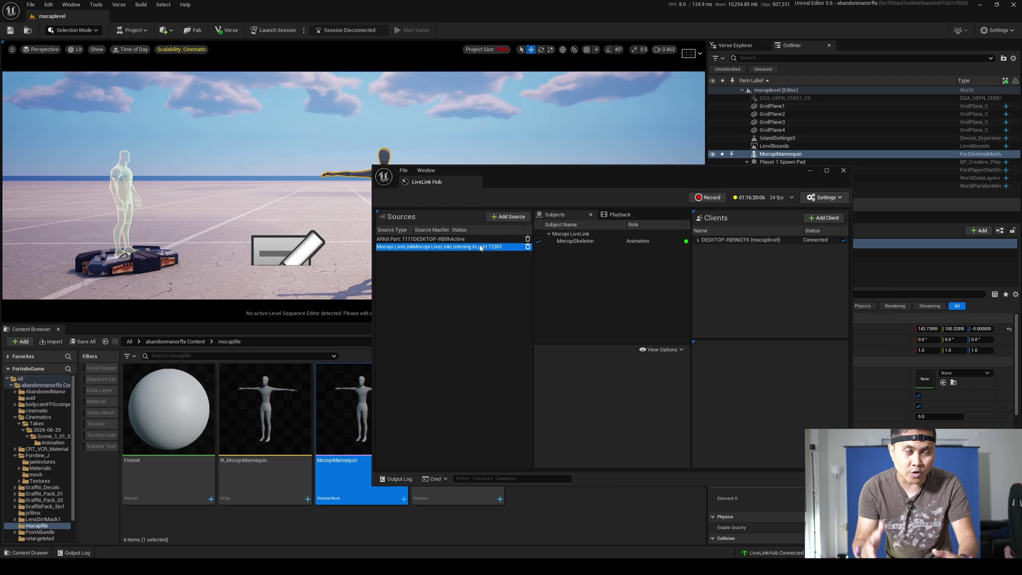
left_click(601, 242)
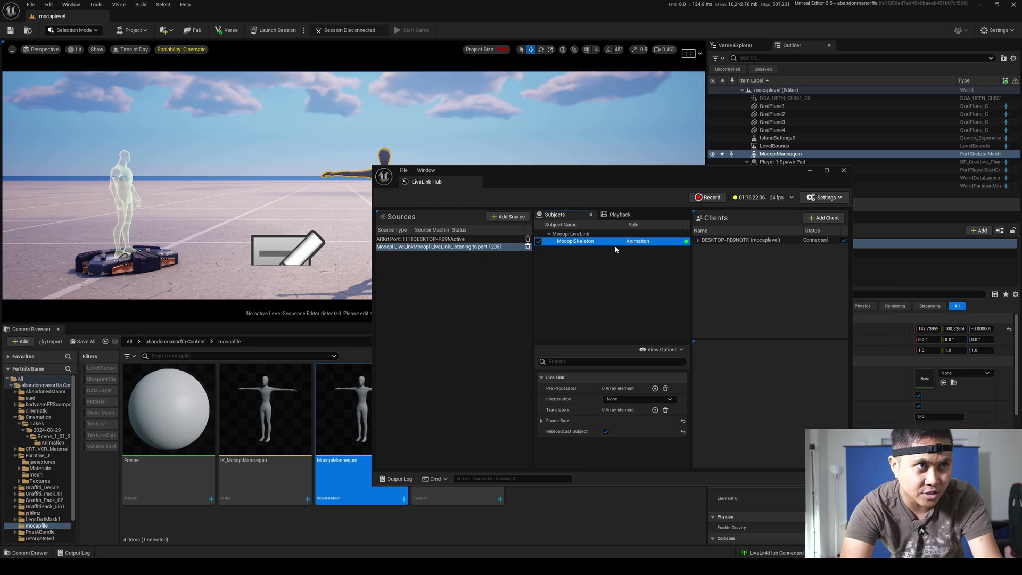
Enable the timecode source at 60 fps
left_click(785, 200)
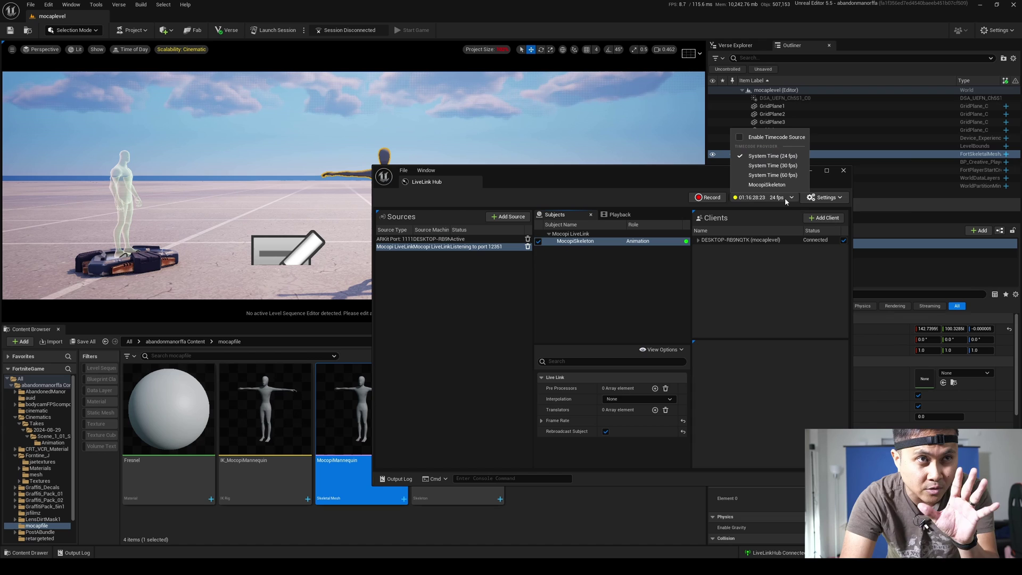
left_click(787, 200)
left_click(787, 200)
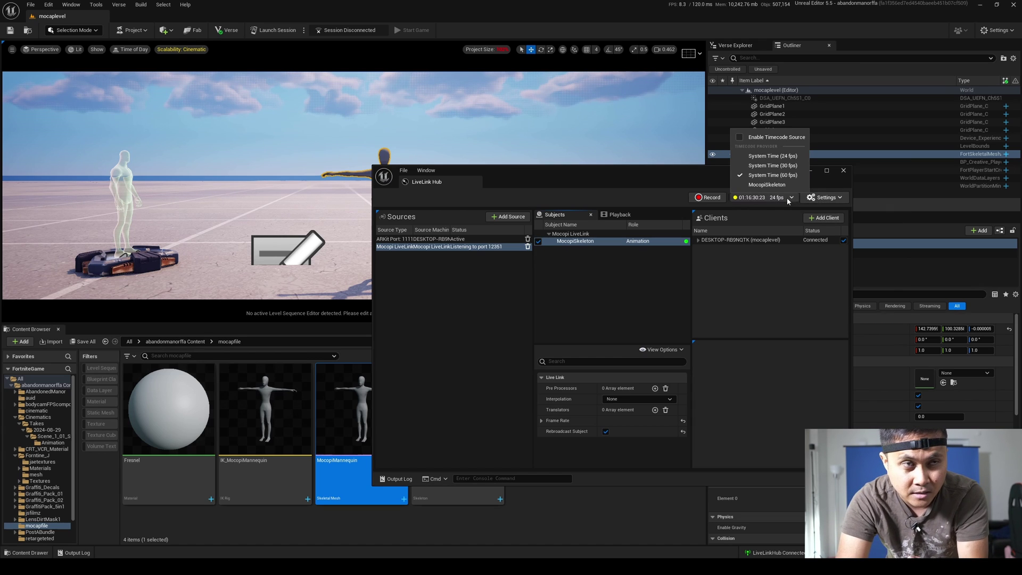
left_click(743, 139)
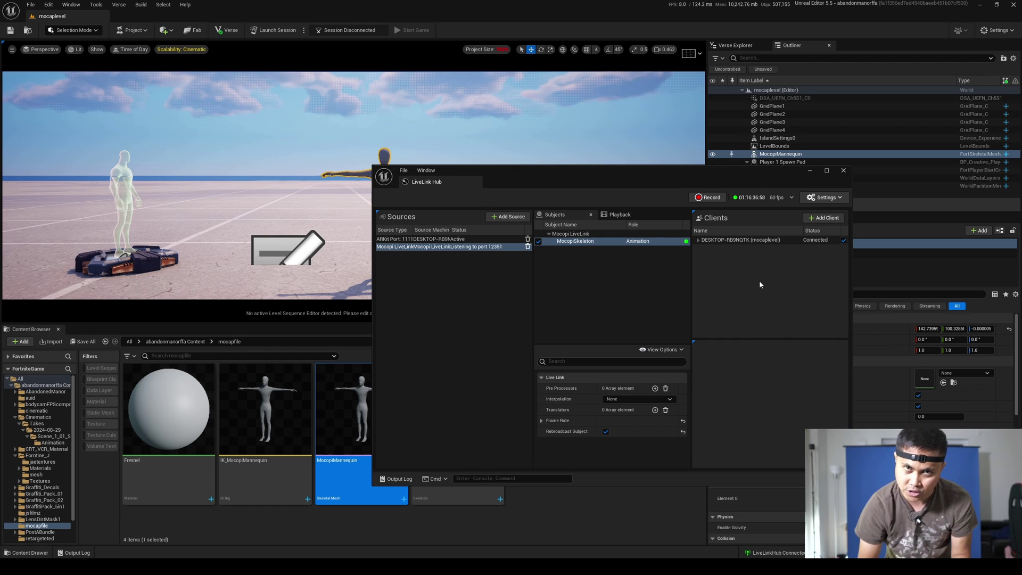
Add a Performer component to MocopiMannequin with Subject Name set to MocopiSkeleton
left_click(808, 171)
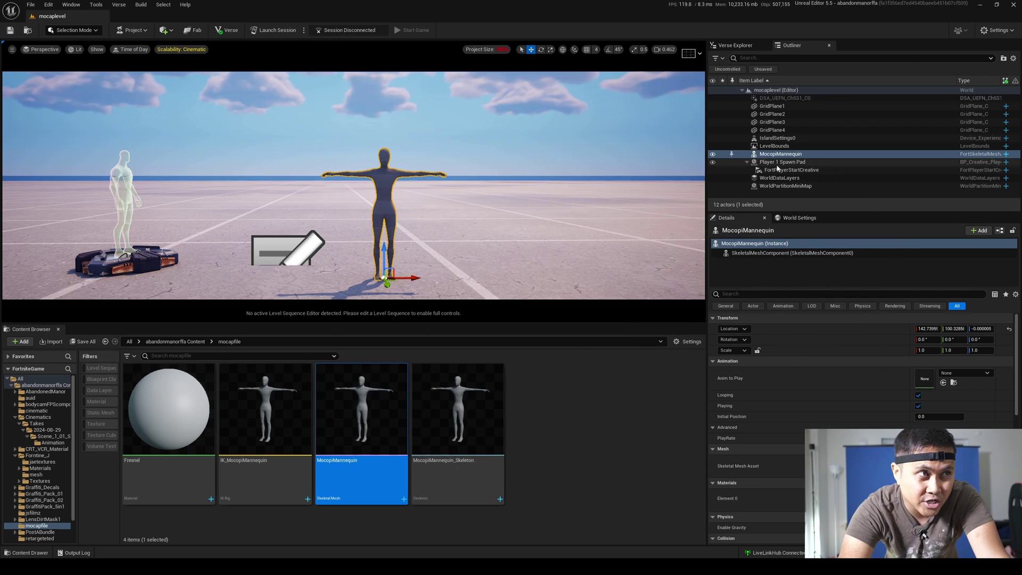
left_click(982, 230)
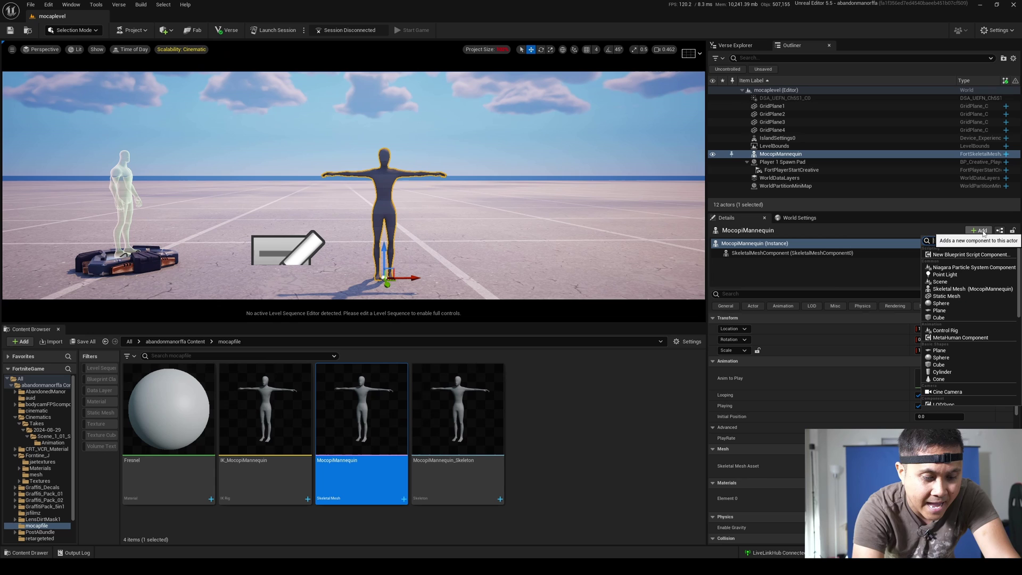
type("perform")
left_click(968, 255)
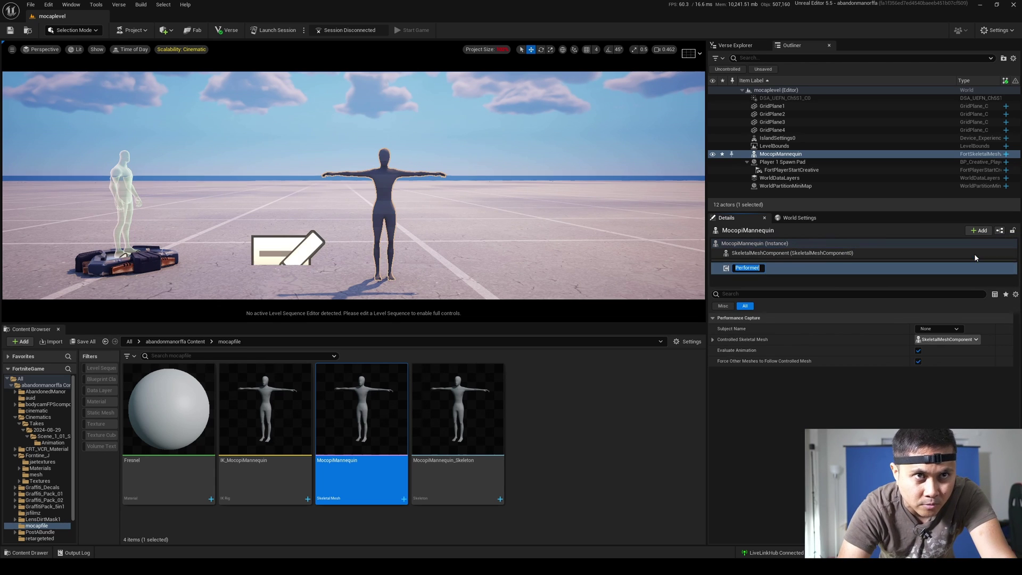
key("Return")
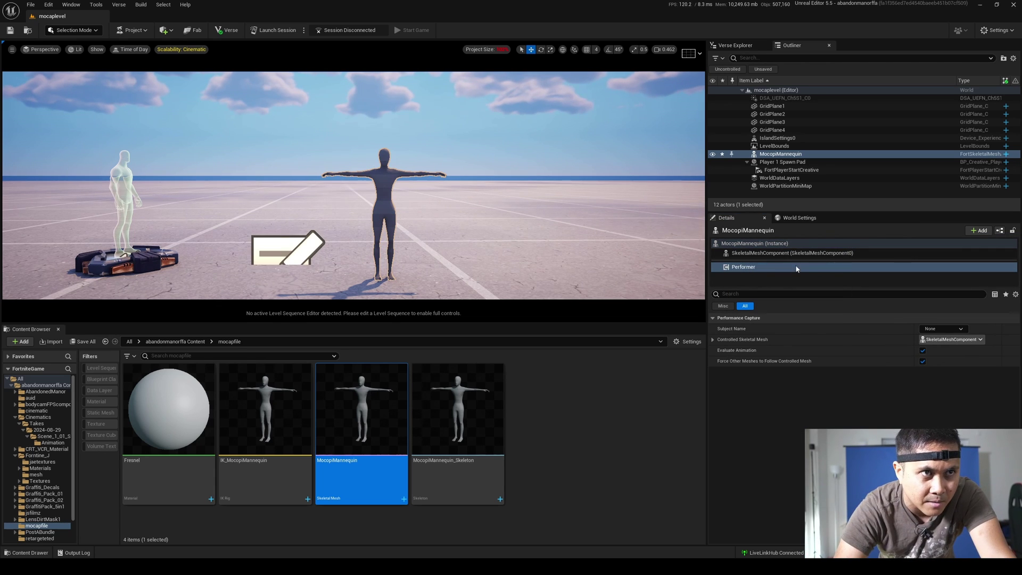
left_click(962, 329)
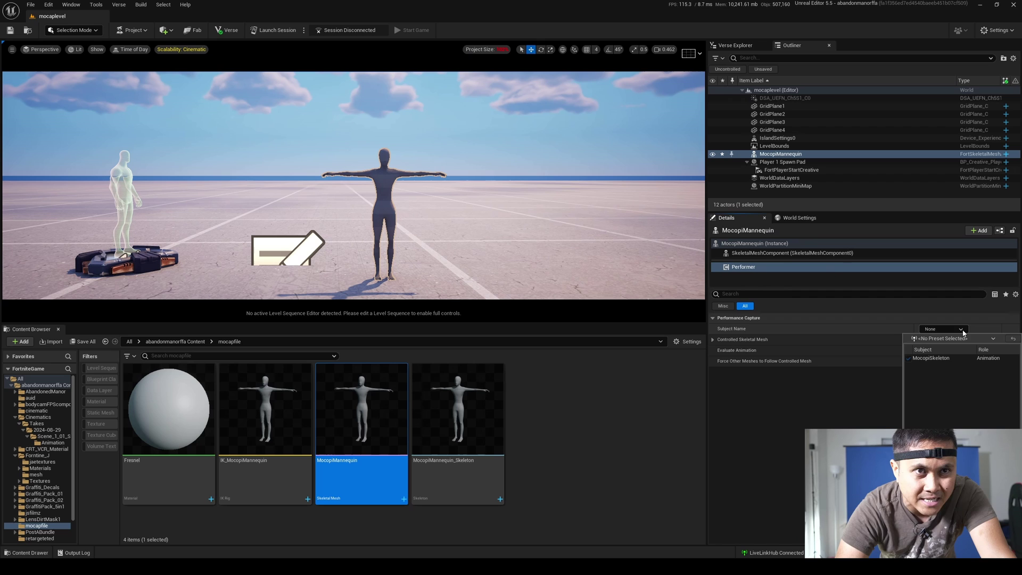
left_click(944, 357)
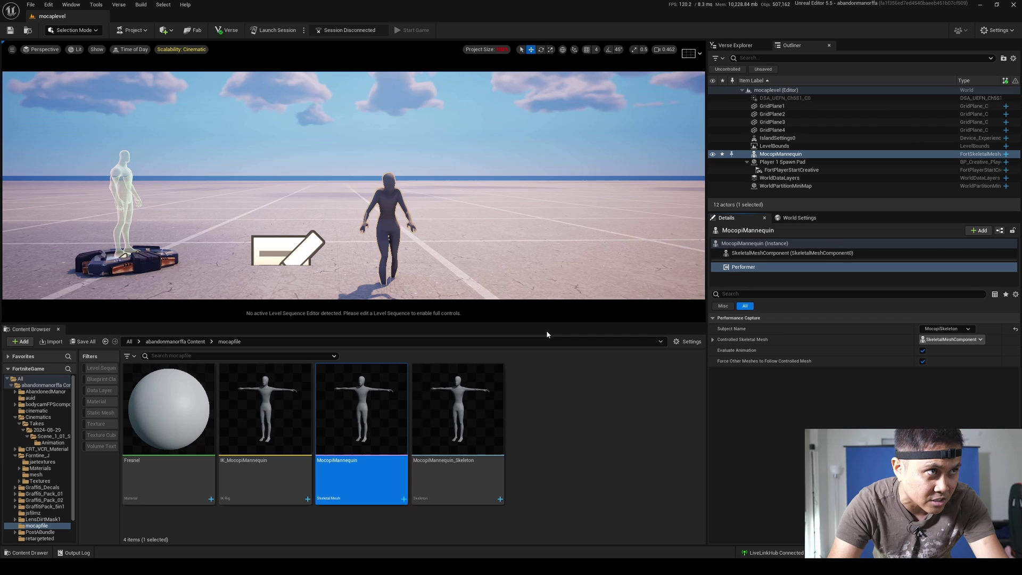
Create IK_Jae_The_Legendwithm from the SK_Jae_The_Legendwithm mesh and open it
key("alt+Left")
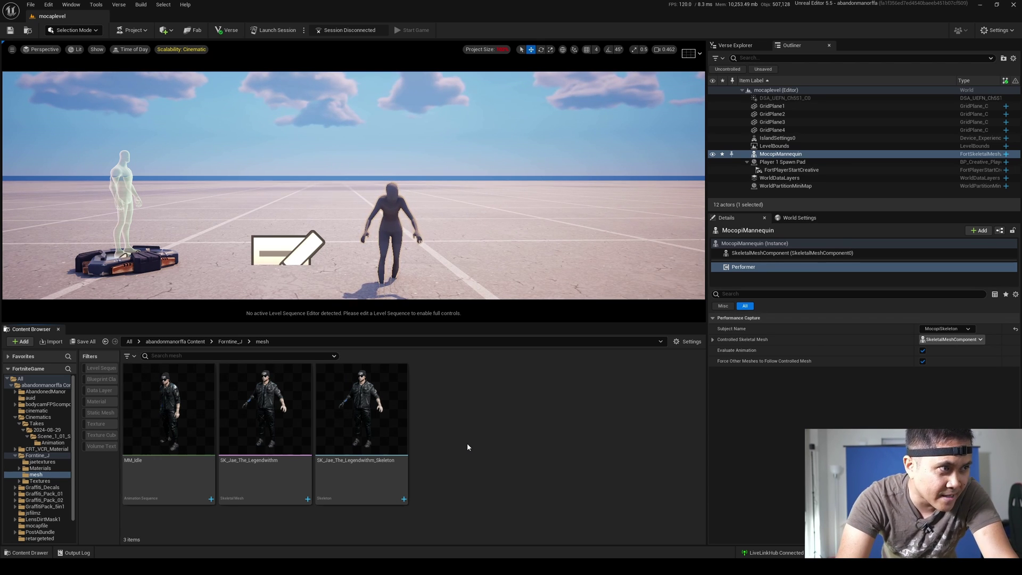
right_click(246, 433)
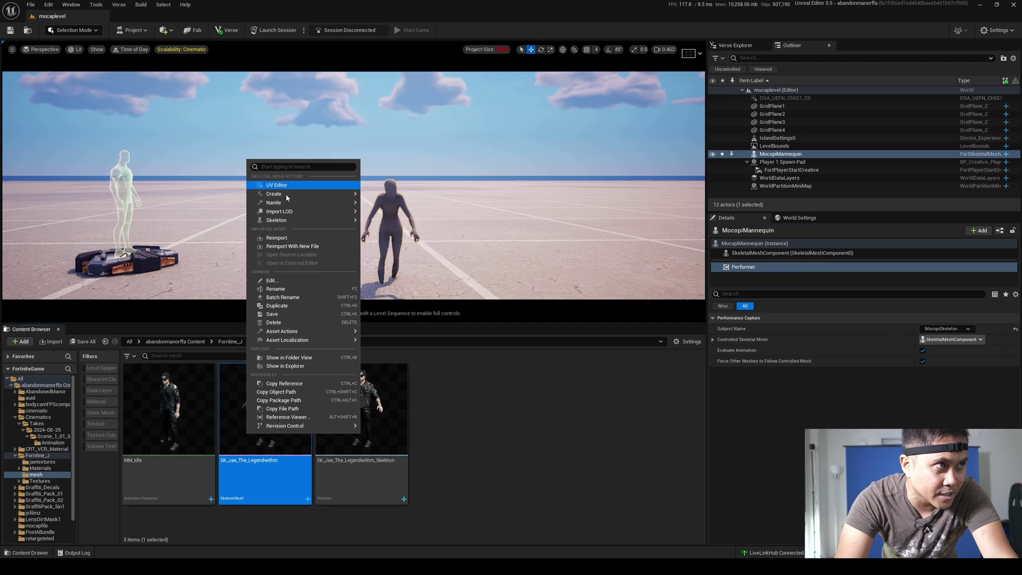
mouse_move(292, 195)
left_click(377, 250)
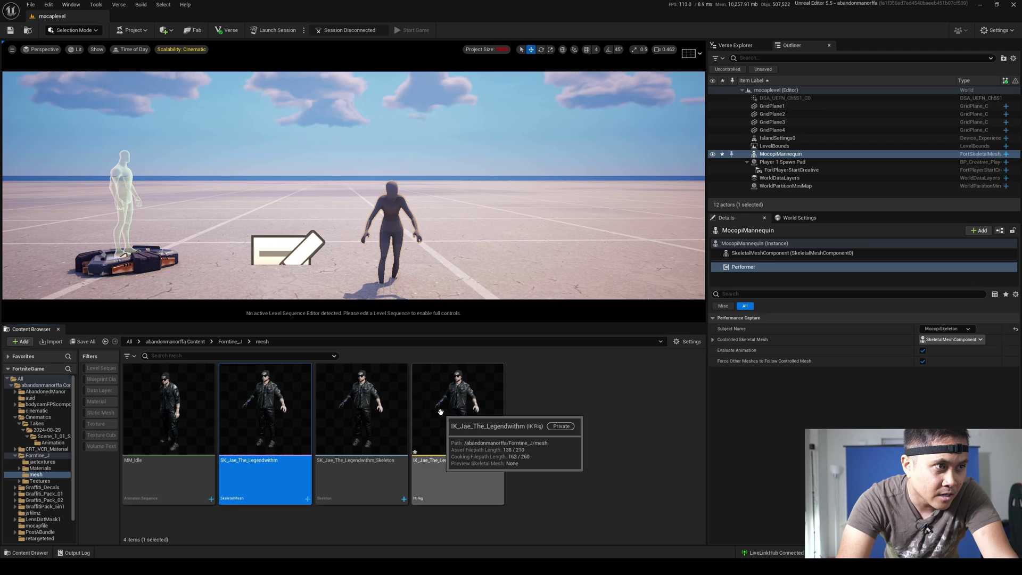
double_click(439, 417)
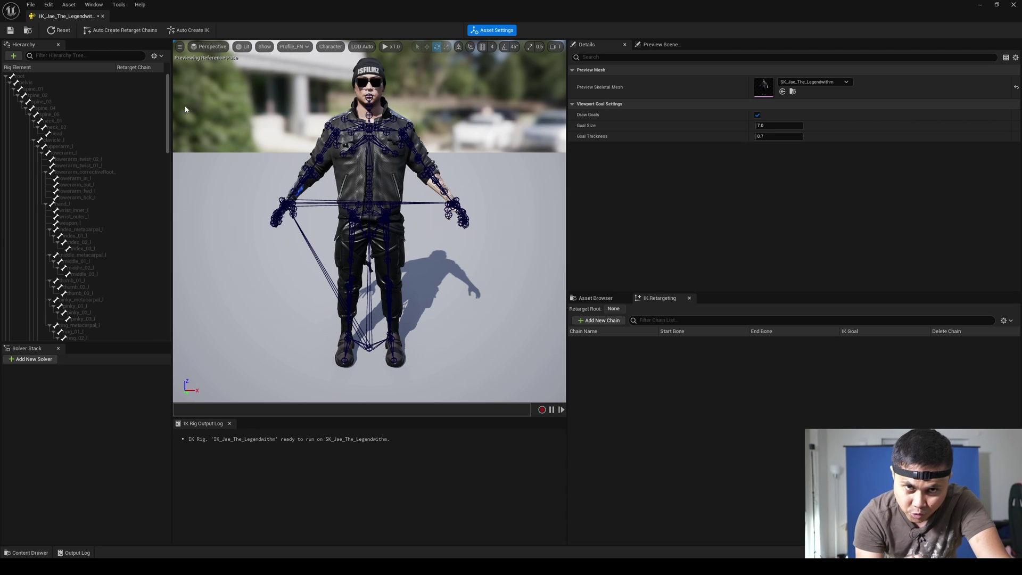
Auto-create retarget chains and Full Body IK on the Jae rig, save, and return to Content
left_click(123, 31)
left_click(187, 30)
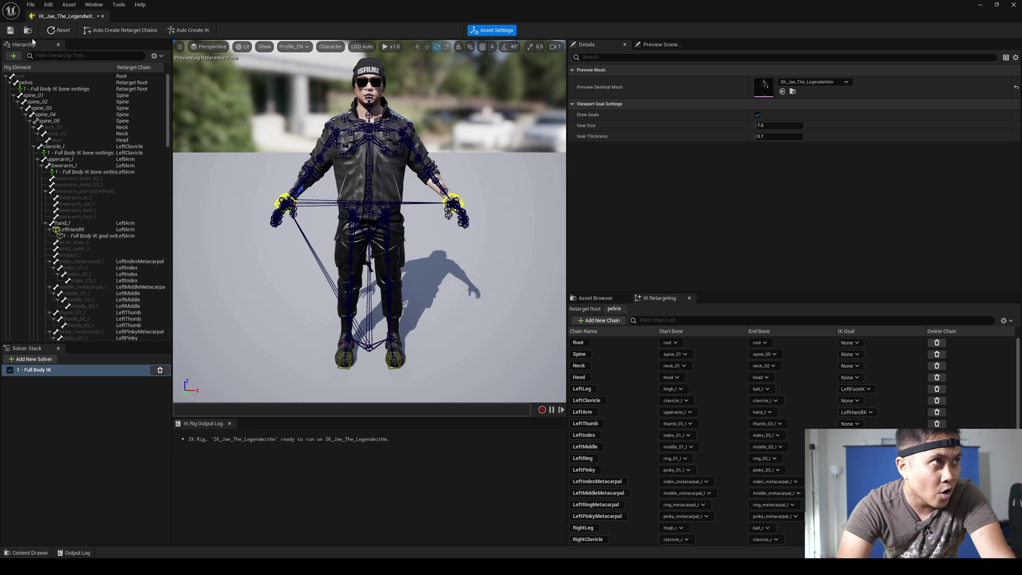
left_click(10, 31)
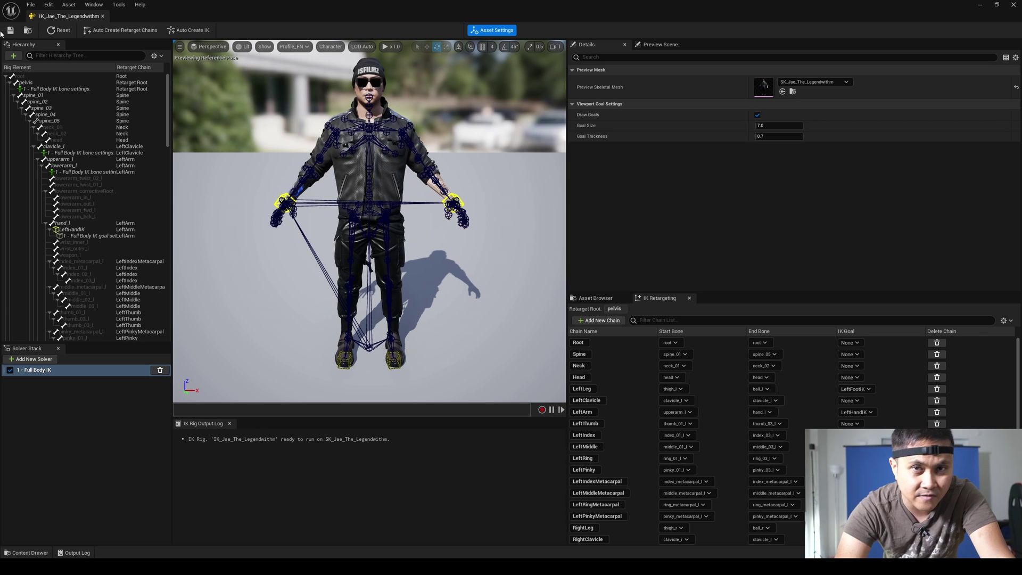
left_click(1012, 4)
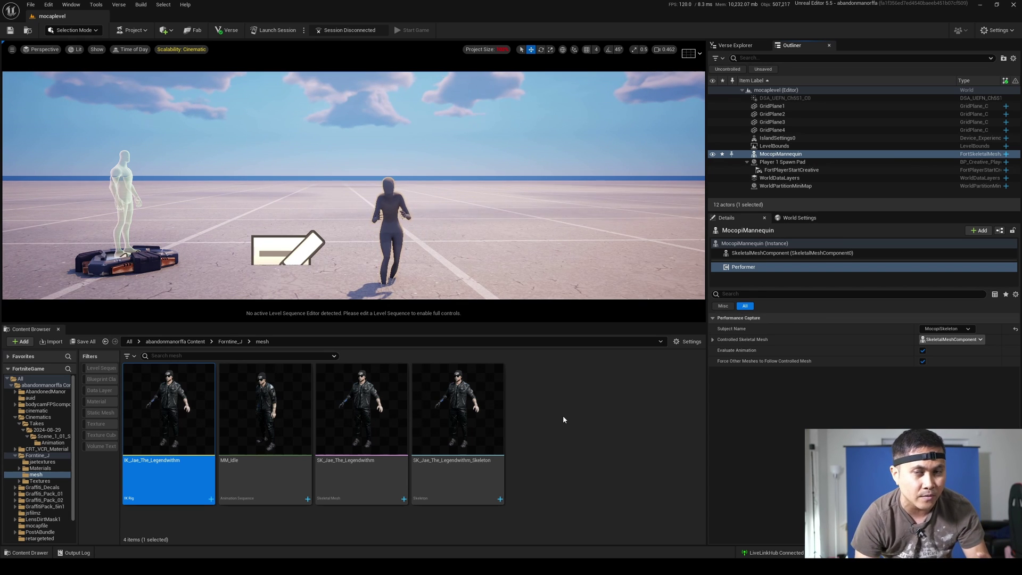
left_click(175, 341)
Create the RTG_MocopiMannequin retargeter from IK_MocopiMannequin in mocapfile and open it
scroll(519, 460, "up", 2)
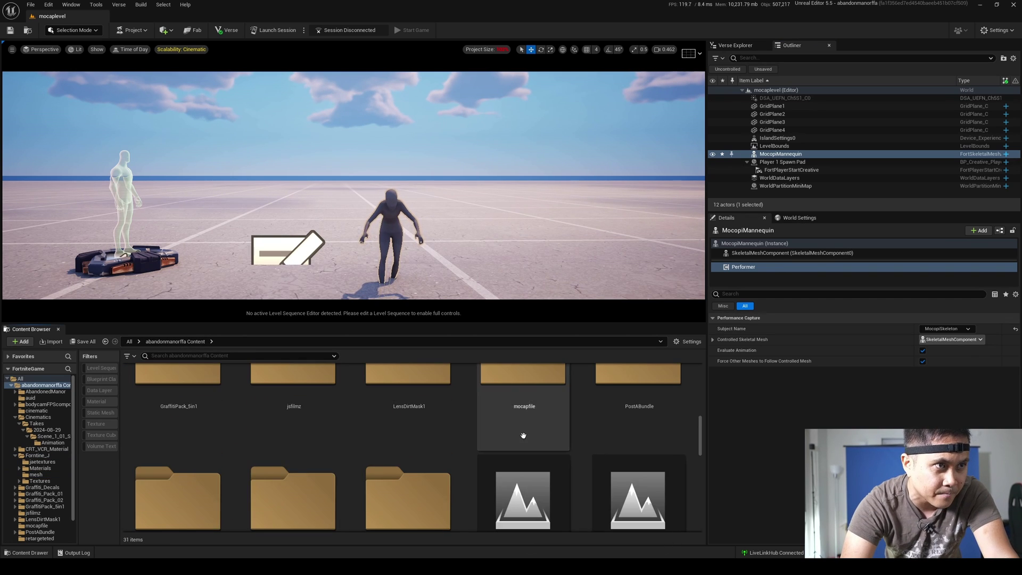
double_click(521, 428)
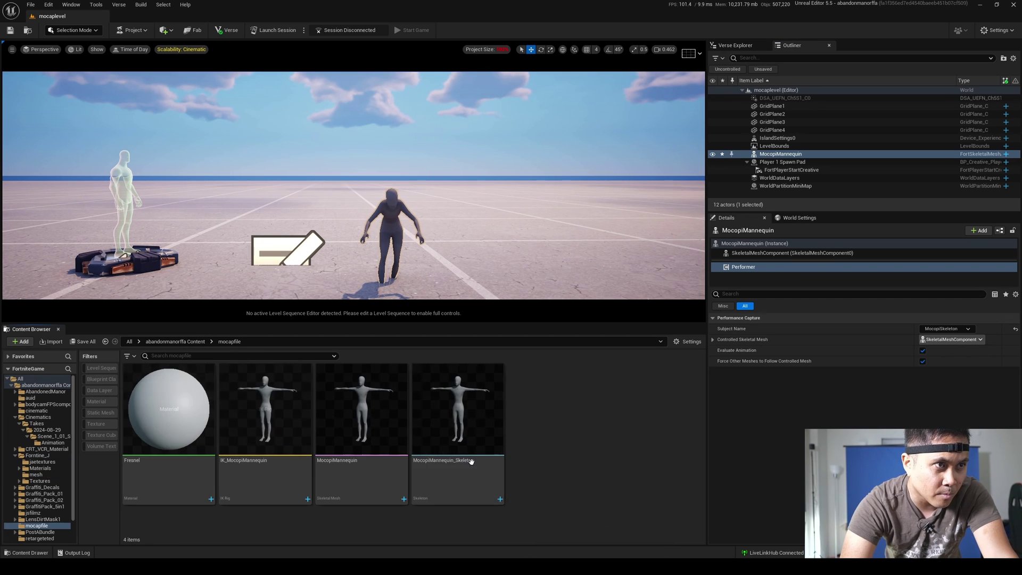
right_click(278, 440)
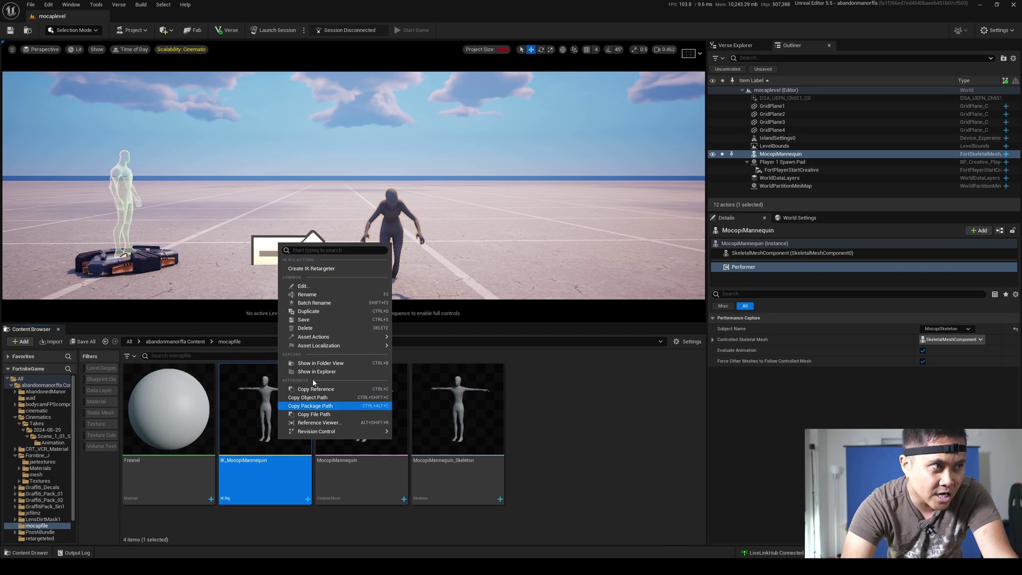
left_click(333, 269)
double_click(563, 414)
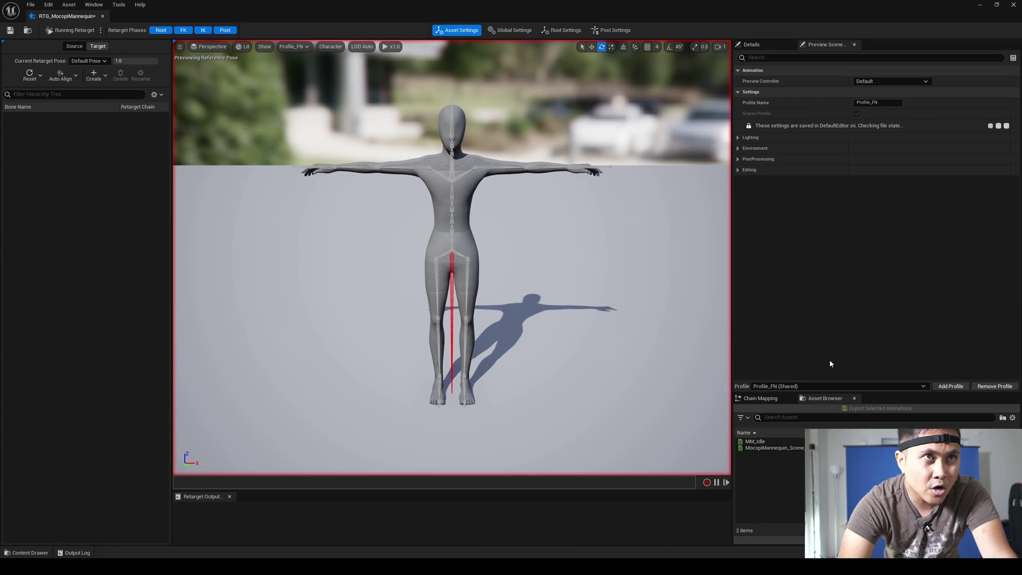
Set the retargeter's Target IKRig Asset to IK_Jae_The_Legendwithm
left_click(766, 43)
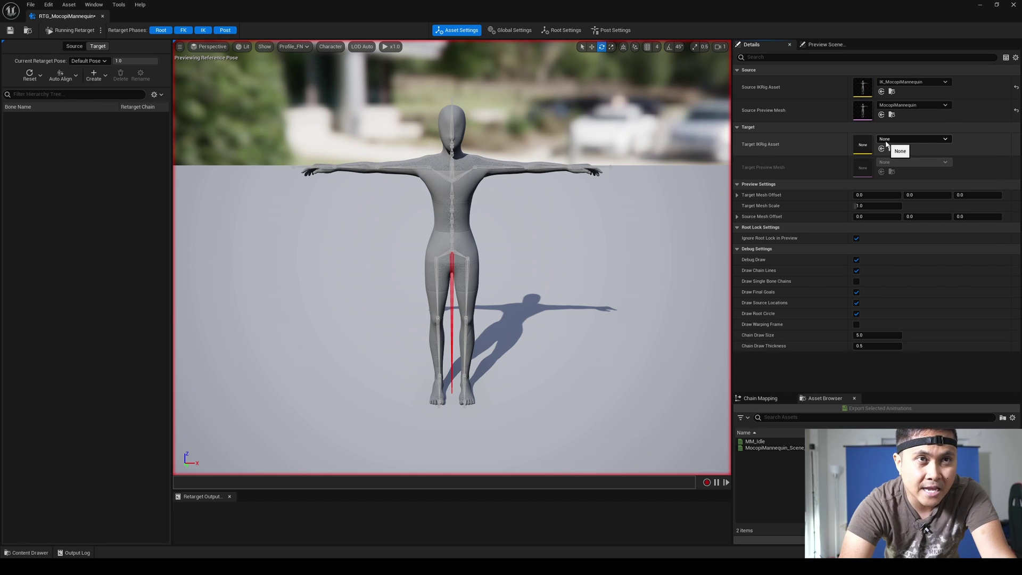
left_click(905, 139)
left_click(966, 250)
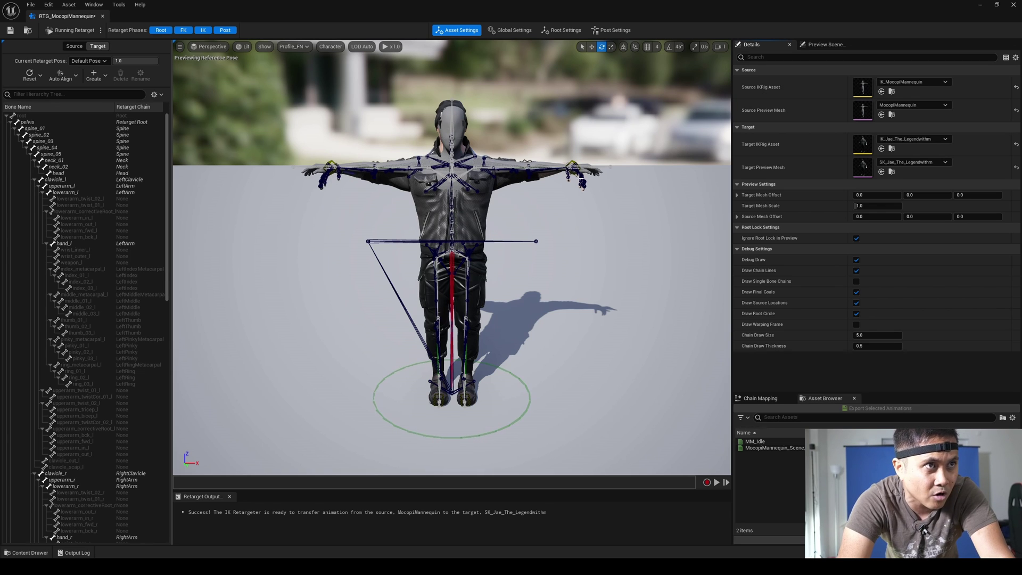
Enter retarget-pose editing and select both arms' clavicle, upperarm, lowerarm and hand bones
left_click(73, 32)
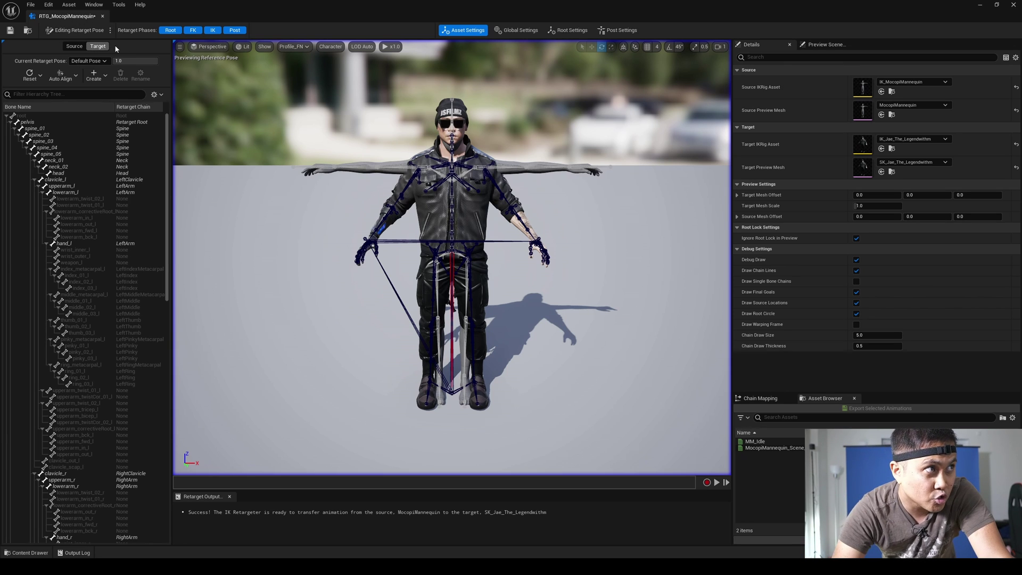
left_click(84, 181)
left_click(64, 186, "ctrl")
left_click(85, 193, "ctrl")
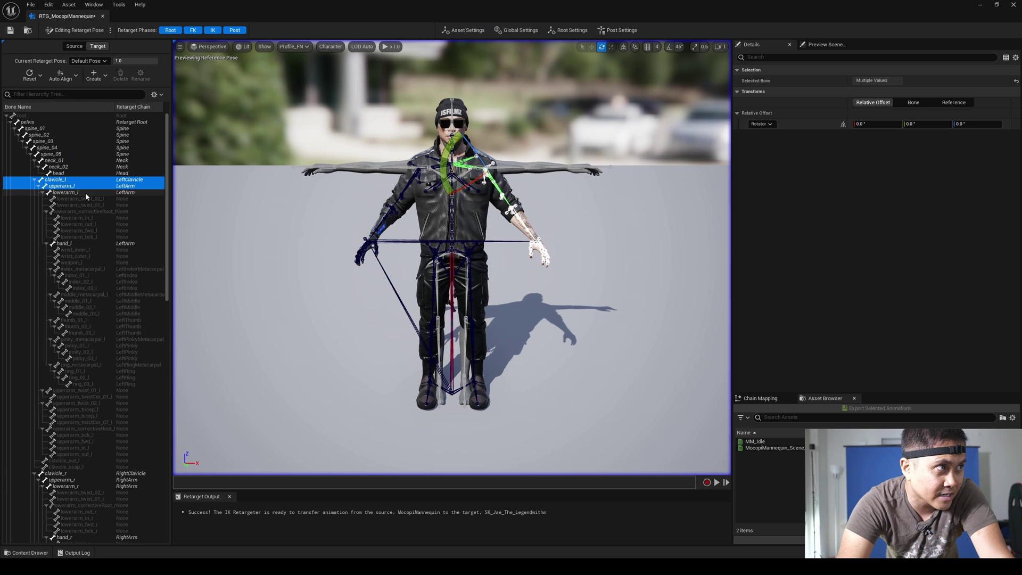
left_click(74, 243, "ctrl")
scroll(72, 319, "down", 5)
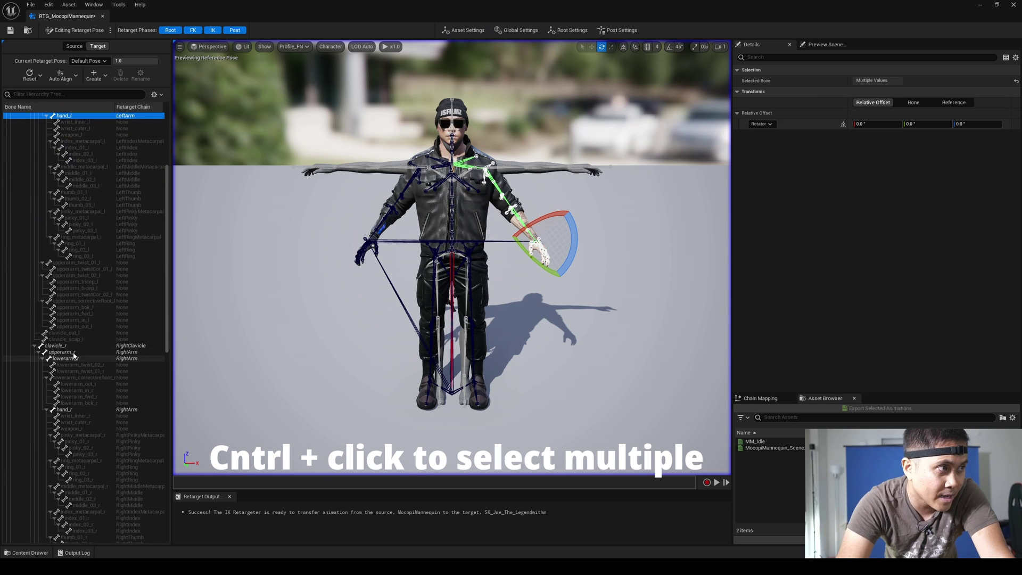
left_click(56, 345, "ctrl")
left_click(62, 352, "ctrl")
left_click(66, 358, "ctrl")
scroll(85, 391, "down", 1)
left_click(67, 396, "ctrl")
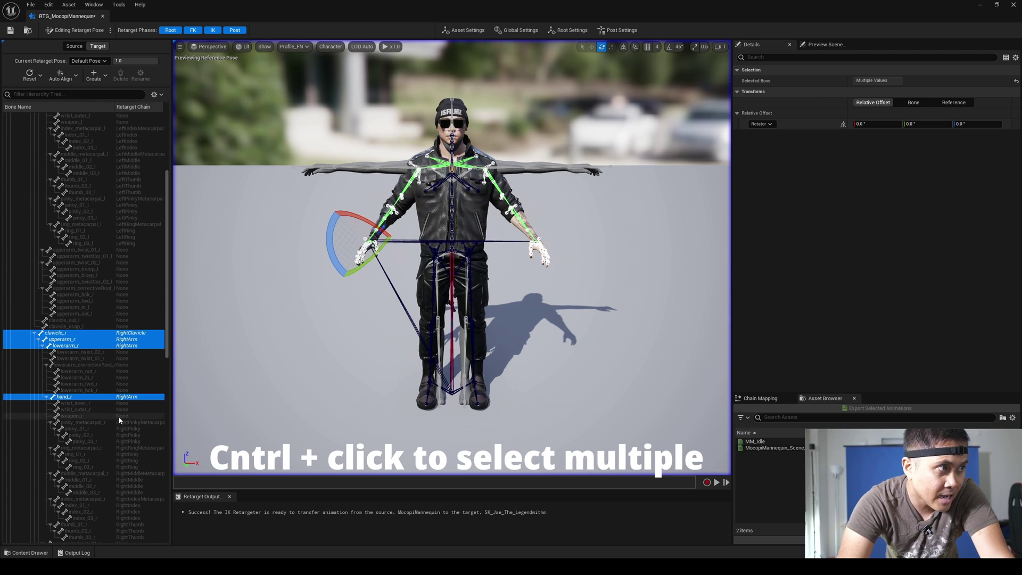
Add both legs' thigh, calf, foot and ball bones to the selection and frame them
scroll(117, 414, "down", 12)
left_click(51, 345, "ctrl")
left_click(50, 352, "ctrl")
left_click(51, 358, "ctrl")
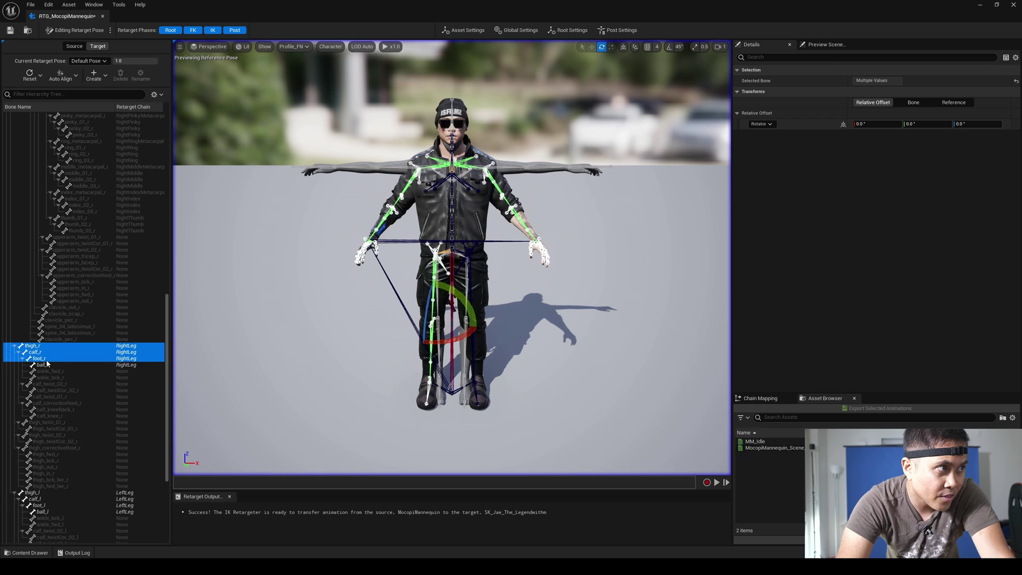
left_click(53, 365, "ctrl")
scroll(63, 383, "down", 4)
left_click(47, 417, "ctrl")
left_click(48, 421, "ctrl")
left_click(49, 428, "ctrl")
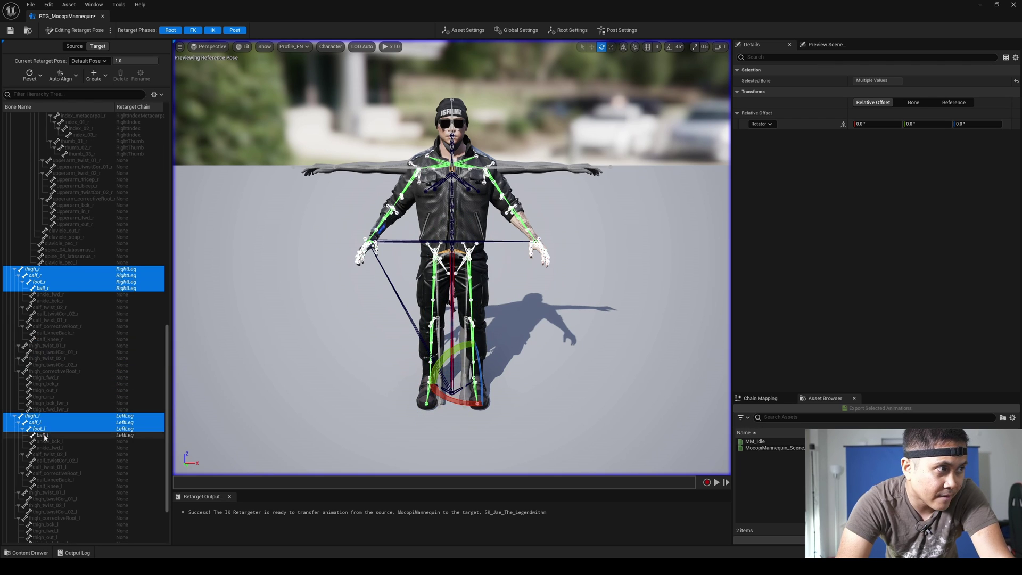
left_click(51, 435, "ctrl")
key("f")
scroll(97, 112, "up", 2)
scroll(365, 193, "down", 5)
scroll(365, 193, "up", 3)
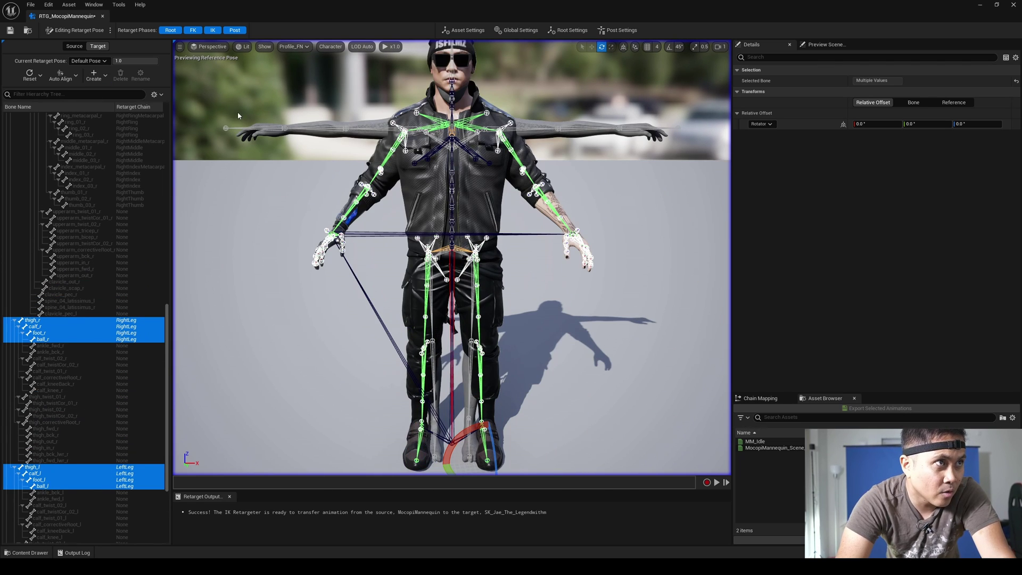
Auto-align all bones to the mannequin's T-pose and save the retargeter
left_click(76, 75)
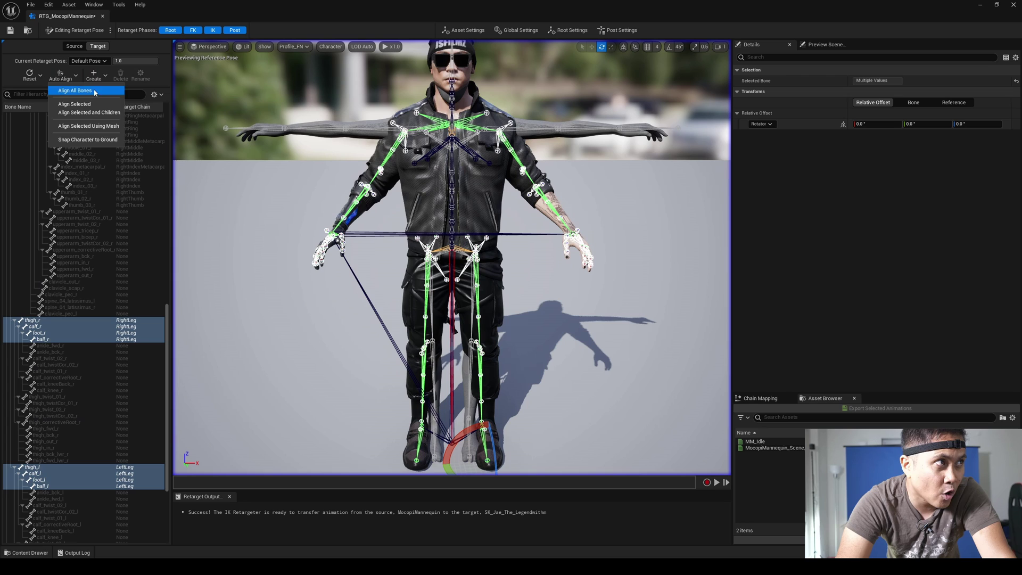
left_click(87, 106)
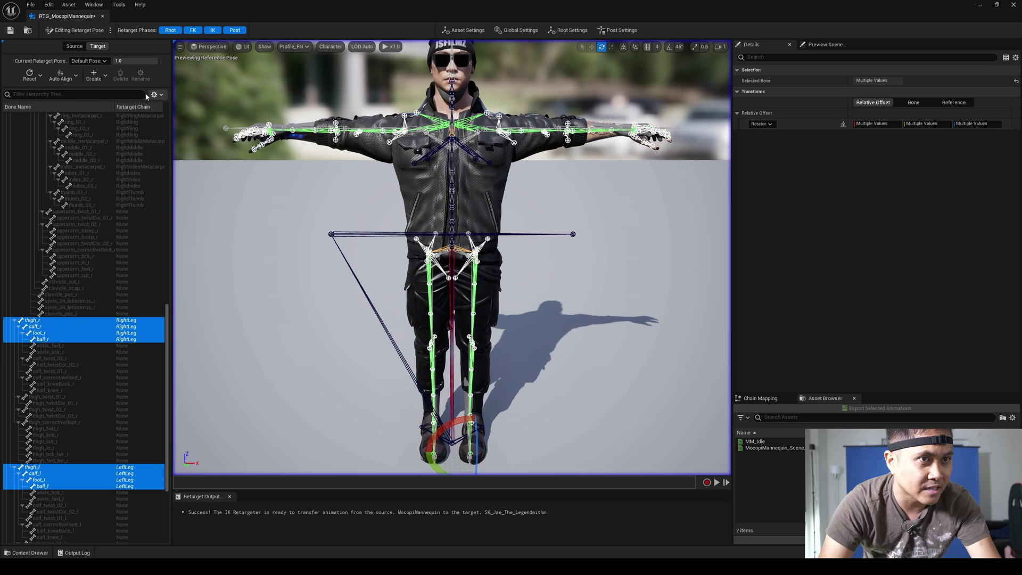
left_click(11, 30)
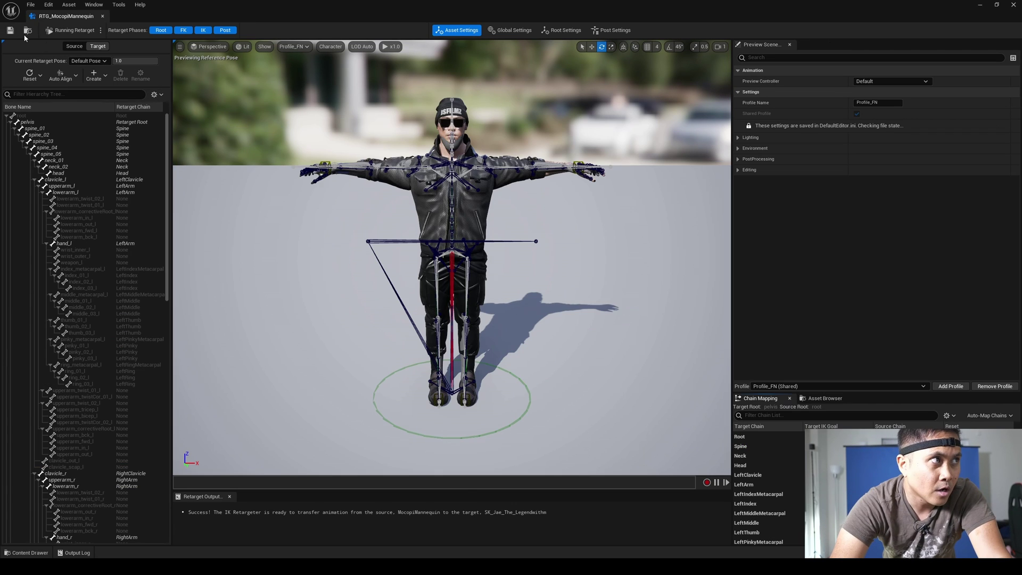
Close the retargeter and place SK_Jae_The_Legendwithm in the level beside the mannequin
left_click(1014, 4)
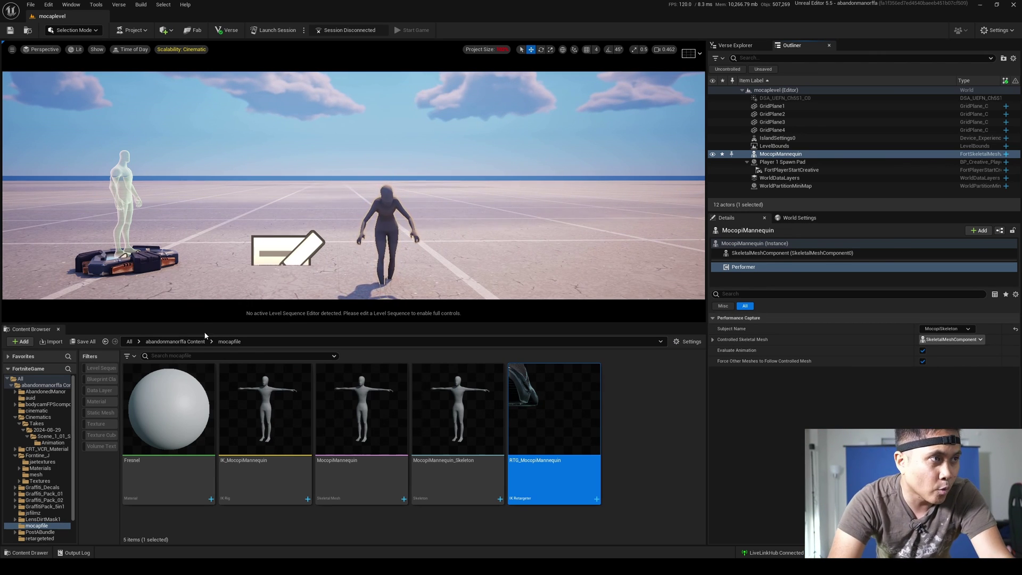
left_click(175, 341)
scroll(479, 446, "down", 5)
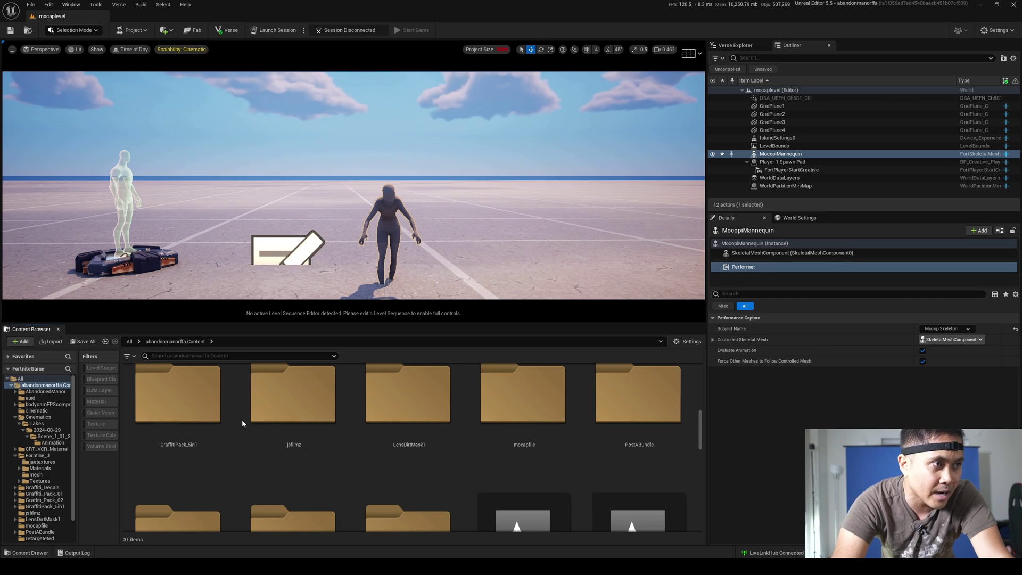
left_click(36, 475)
left_click_drag(379, 417, 469, 287)
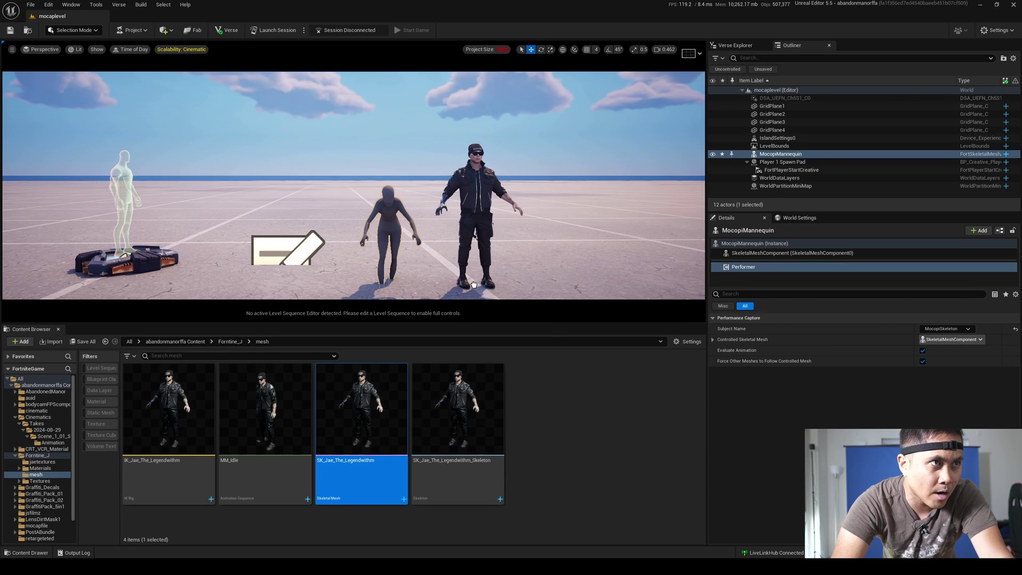
Add a Retarget component with source MocopiMannequin and retarget asset RTG_MocopiMannequin
left_click(979, 232)
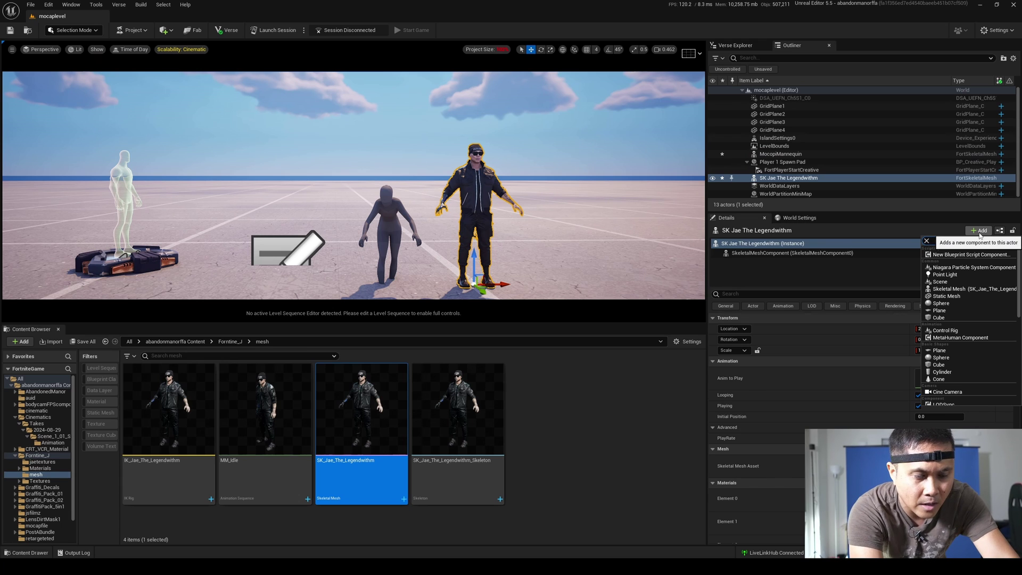
type("reta")
left_click(955, 255)
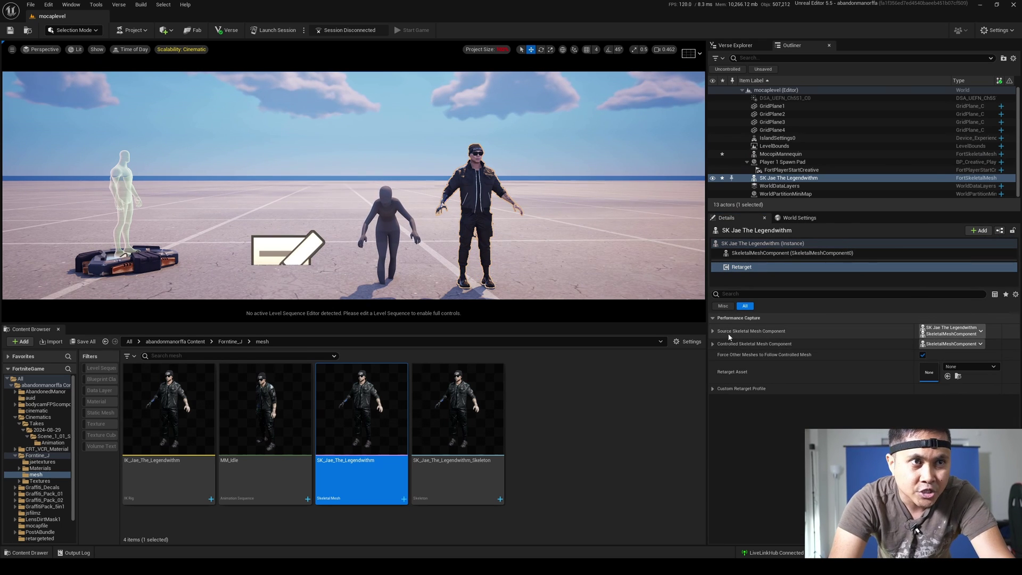
left_click(975, 331)
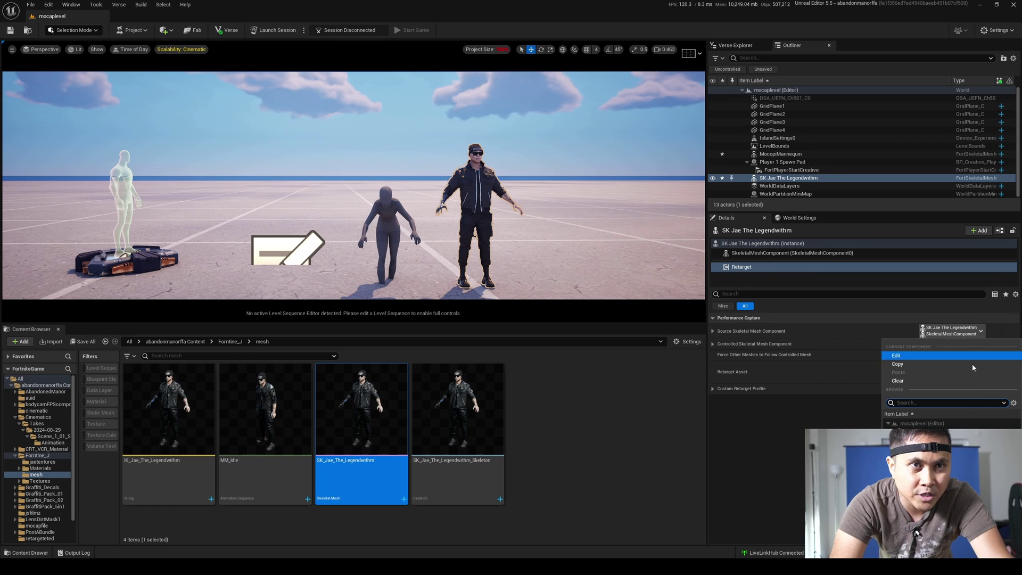
left_click(937, 432)
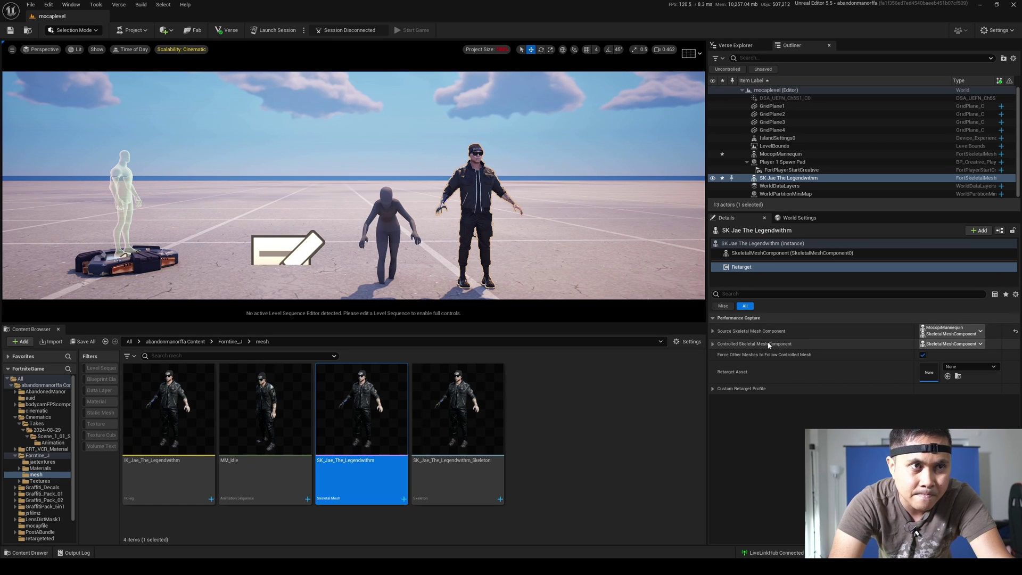
left_click(966, 365)
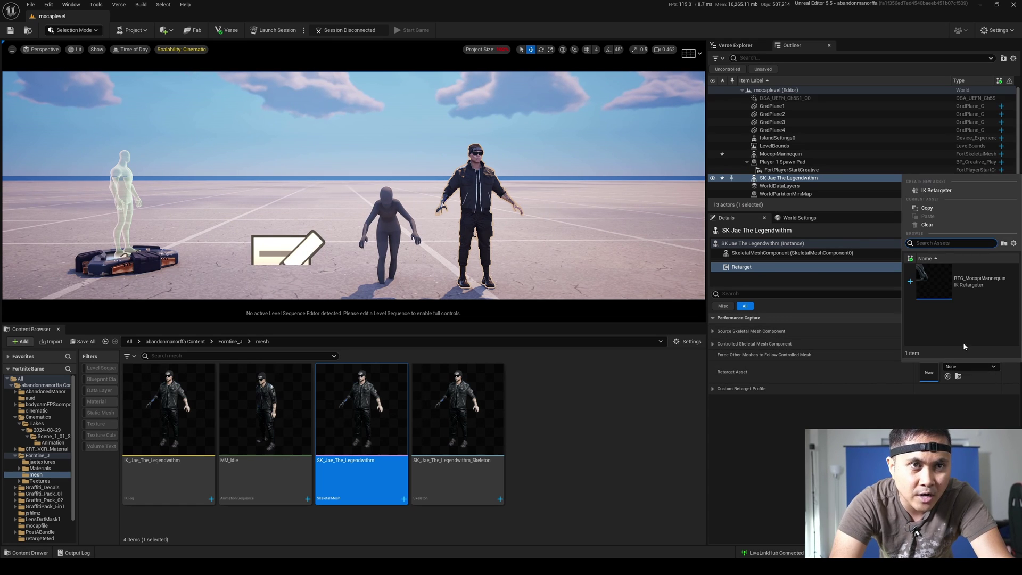
left_click(976, 287)
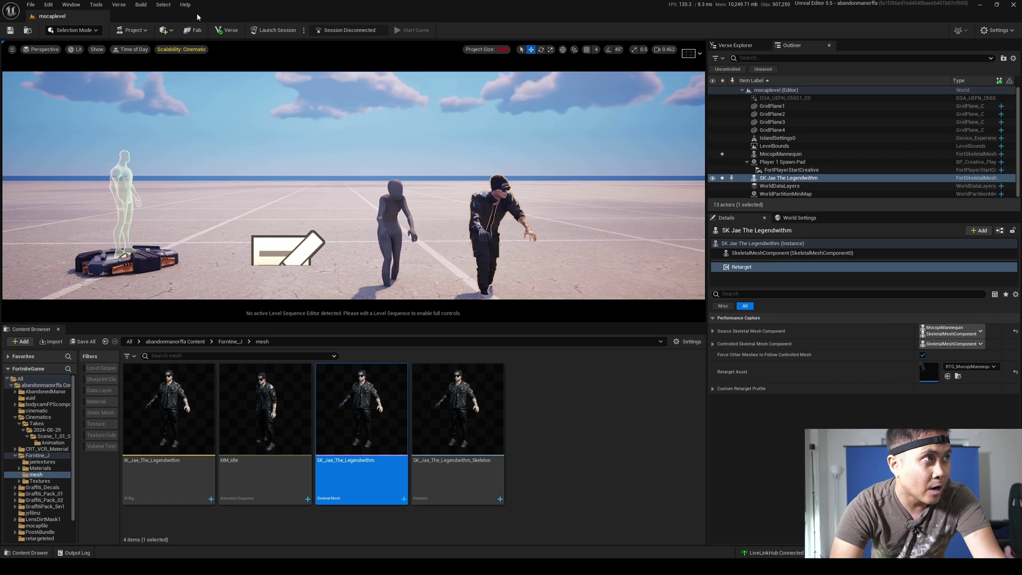
Set viewport scalability to Low, then browse the Window menu for editor panels
left_click(185, 50)
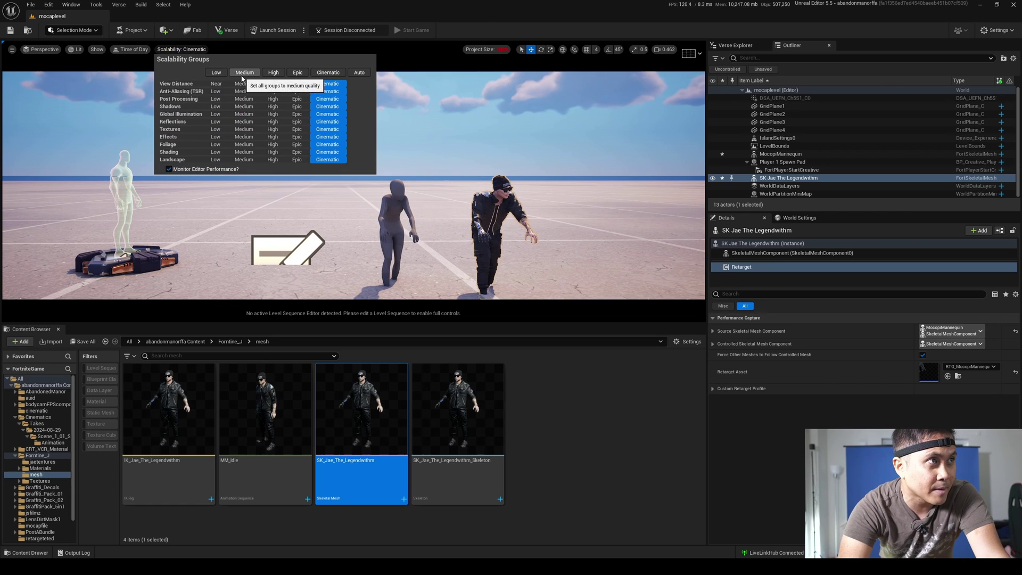
left_click(395, 183)
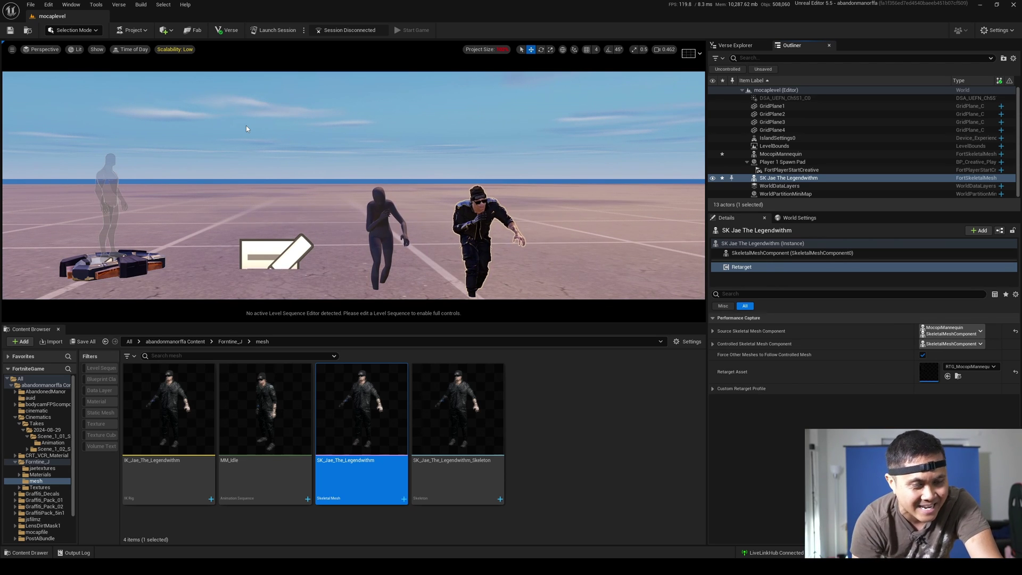
left_click(71, 4)
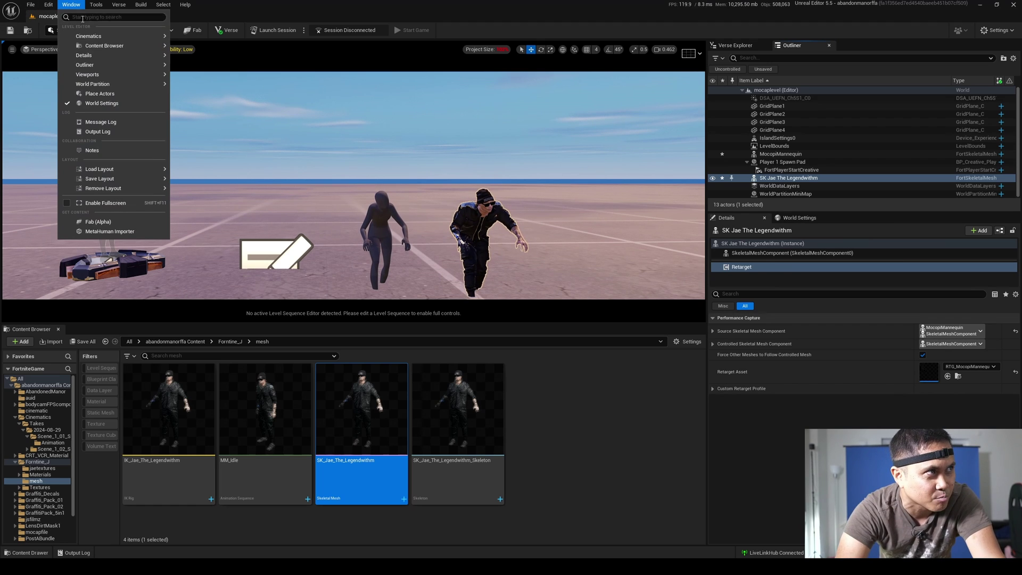
Open Take Recorder and add the Jae character from the Outliner as a source
mouse_move(91, 36)
left_click(202, 49)
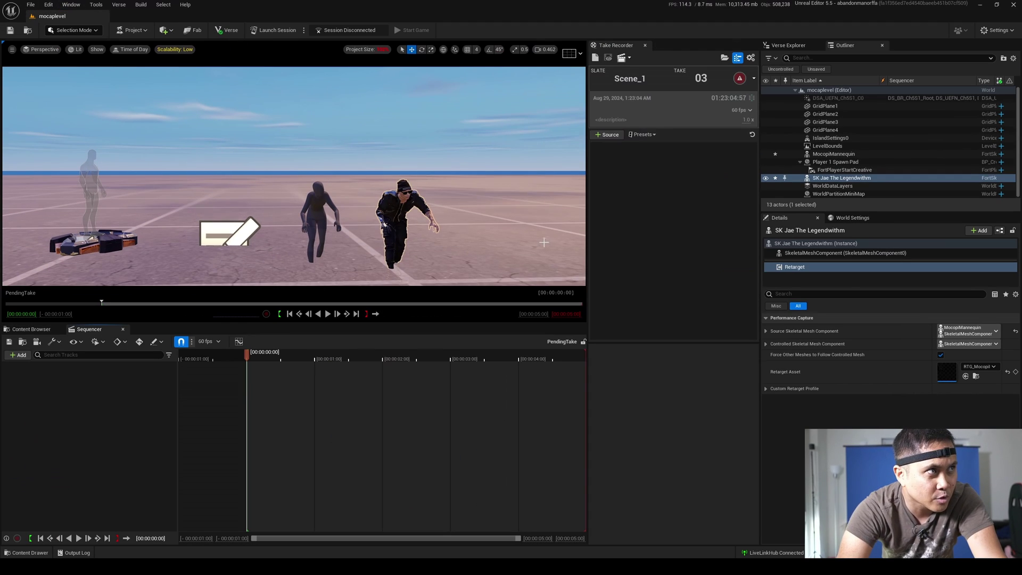
left_click_drag(847, 182, 608, 190)
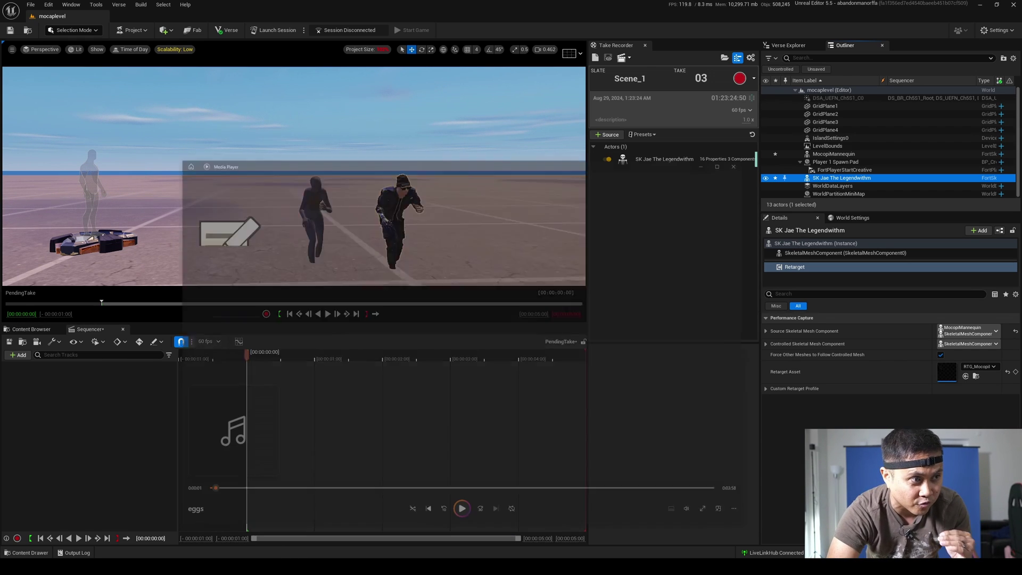
Start recording a new take while the eggs music plays in the media player
left_click(740, 467)
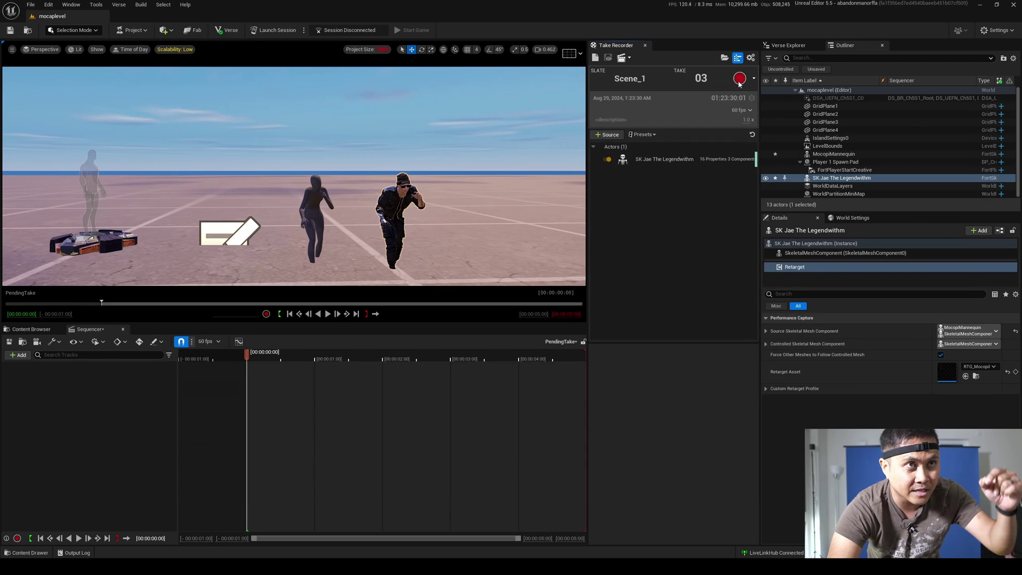
left_click(739, 83)
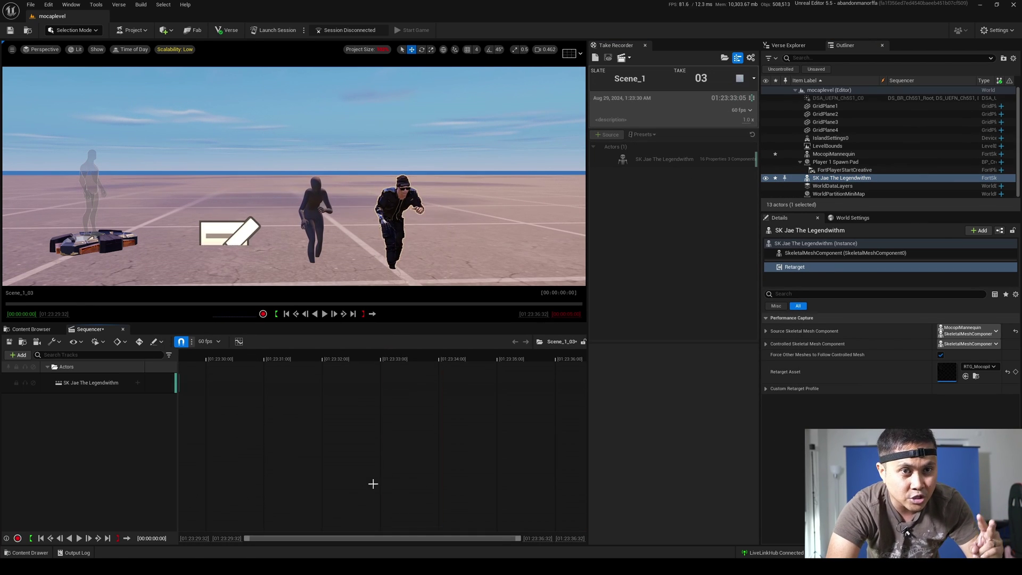
key("alt+Tab")
left_click(490, 493)
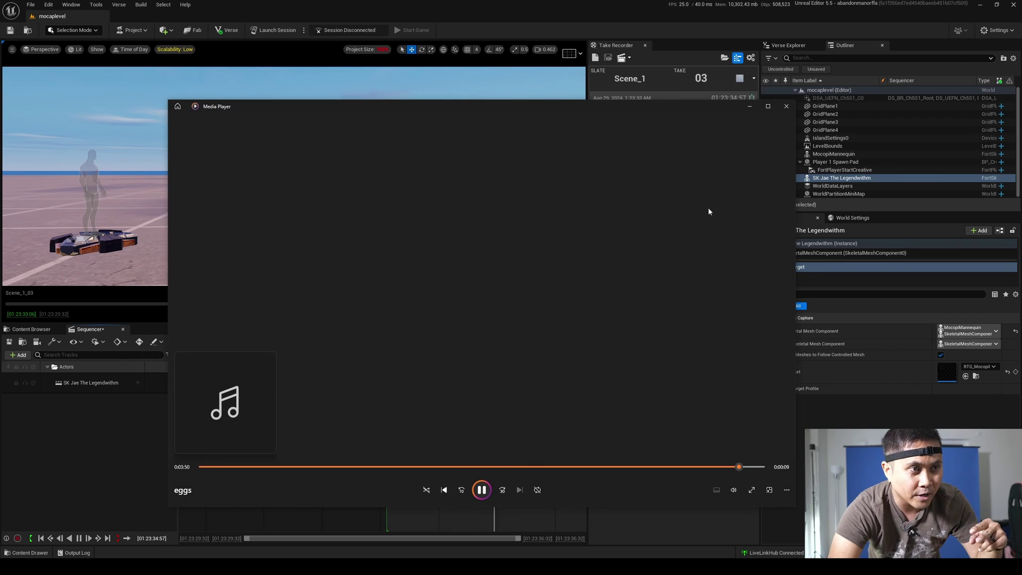
key("alt+Tab")
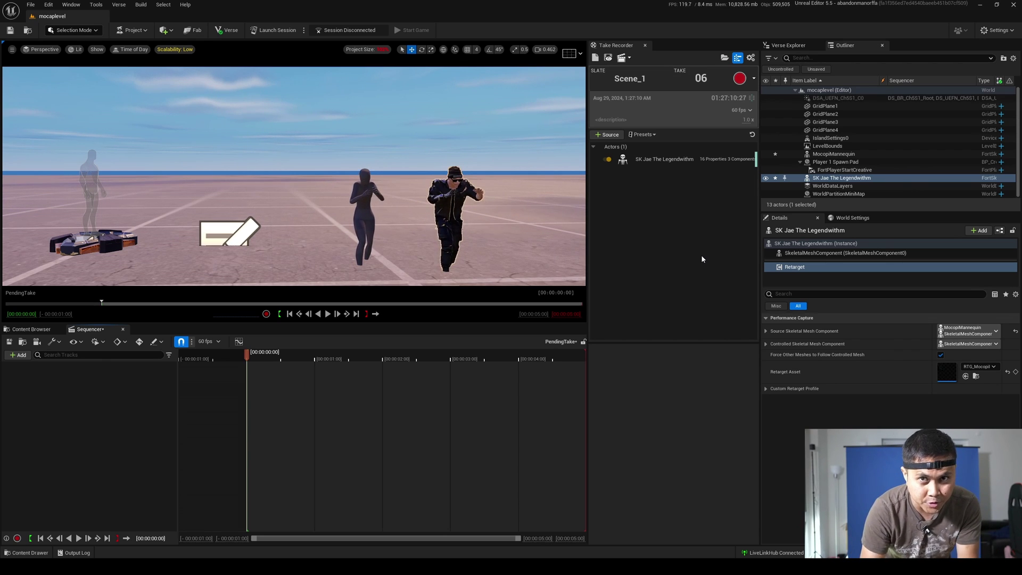
Use the File menu options, then minimize LiveLink Hub to return to the editor
left_click(30, 4)
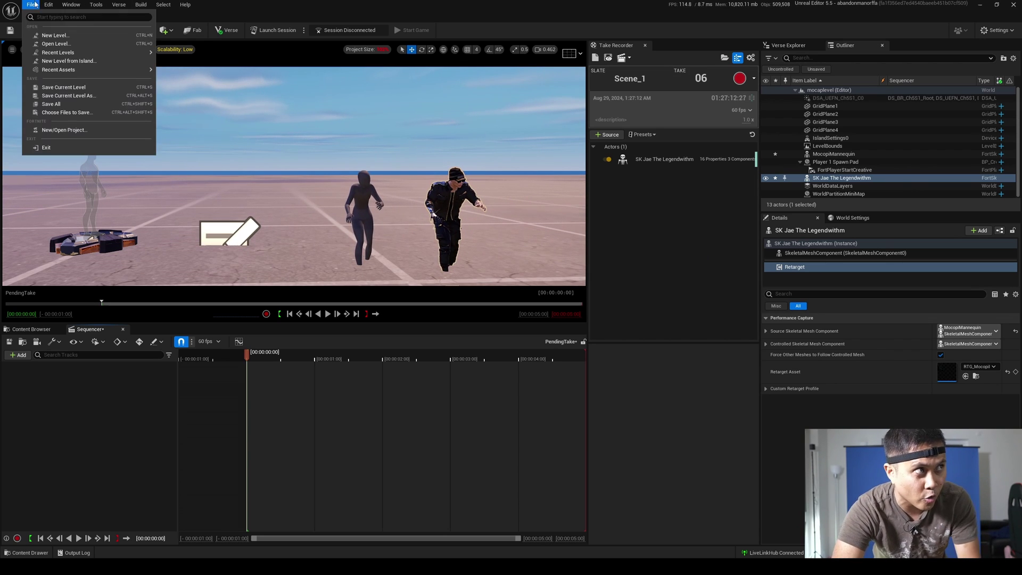
left_click(61, 105)
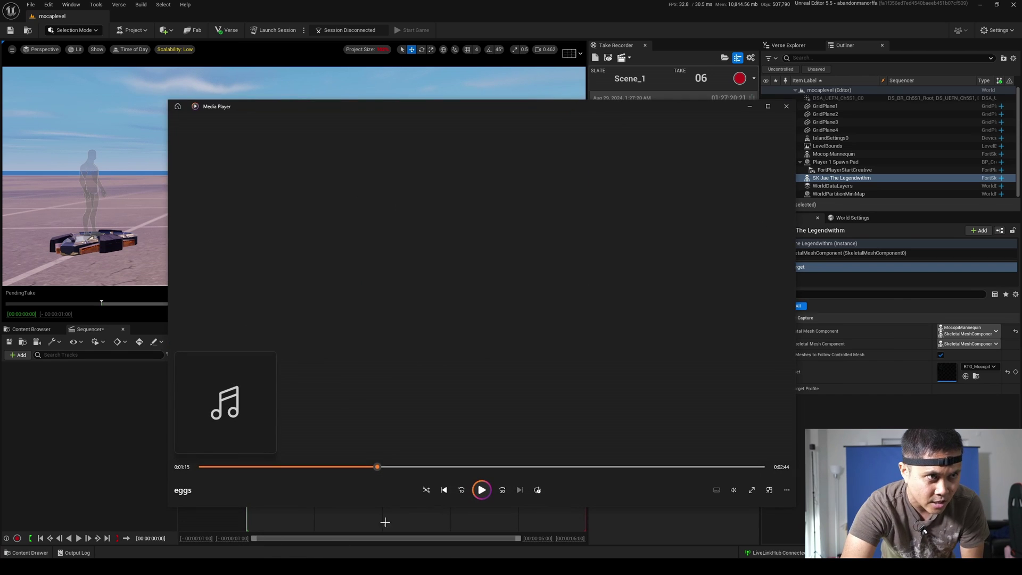
key("alt+Tab")
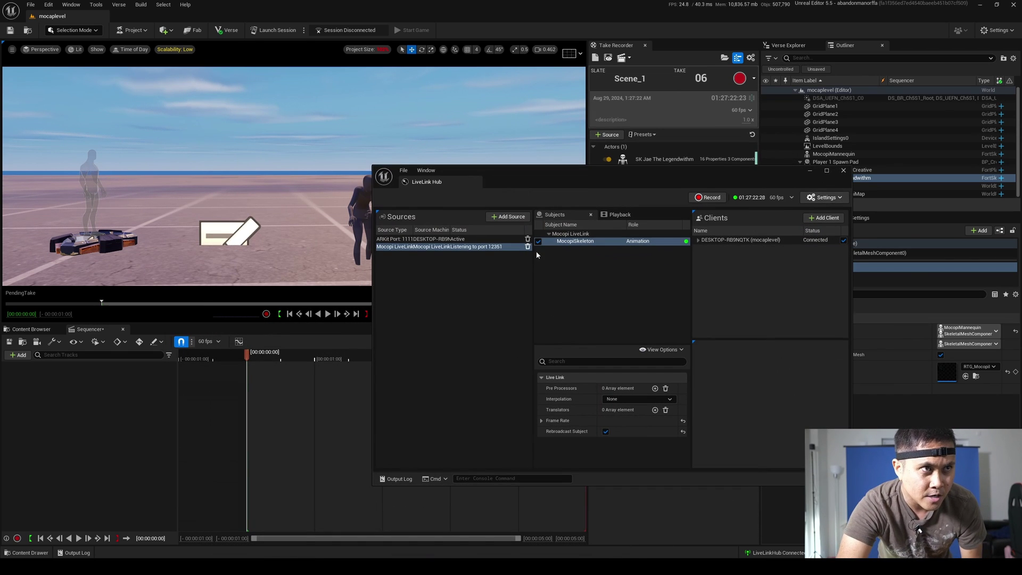
left_click(809, 171)
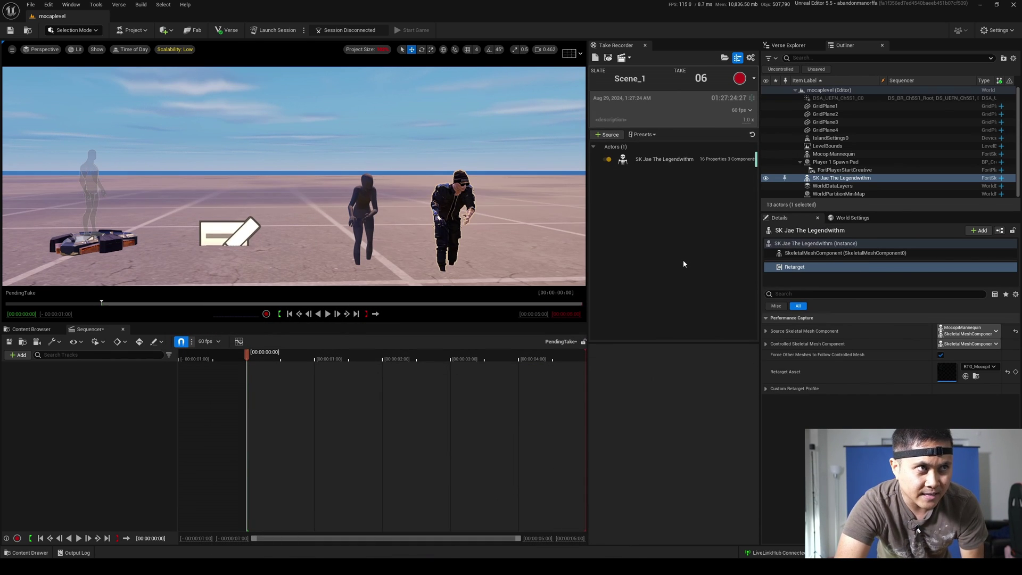
Open the Scene_1_05 take from Cinematics > Takes > 2024-08-29 in Sequencer
key("ctrl+b")
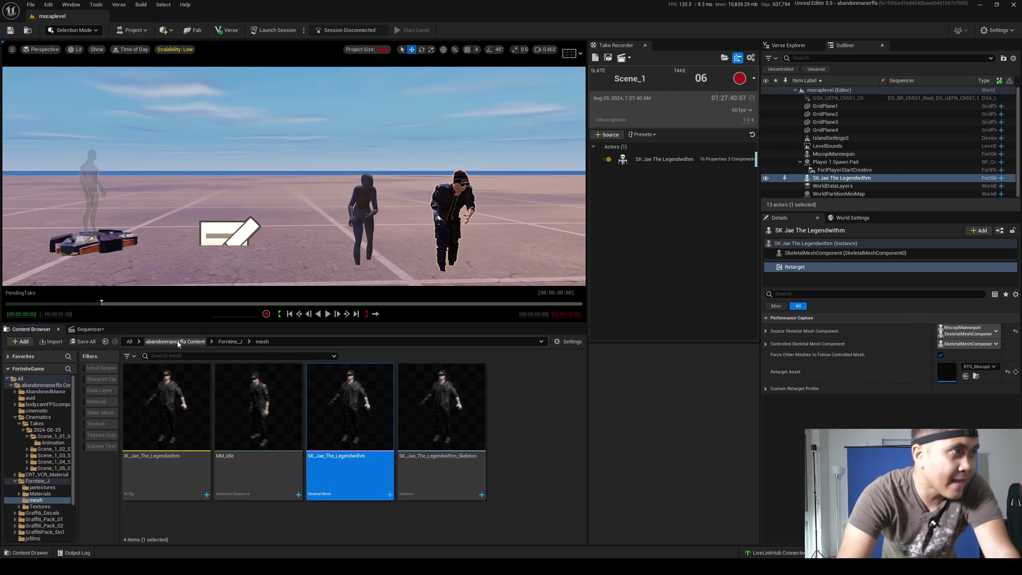
left_click(178, 343)
scroll(266, 426, "down", 1)
double_click(195, 425)
double_click(197, 440)
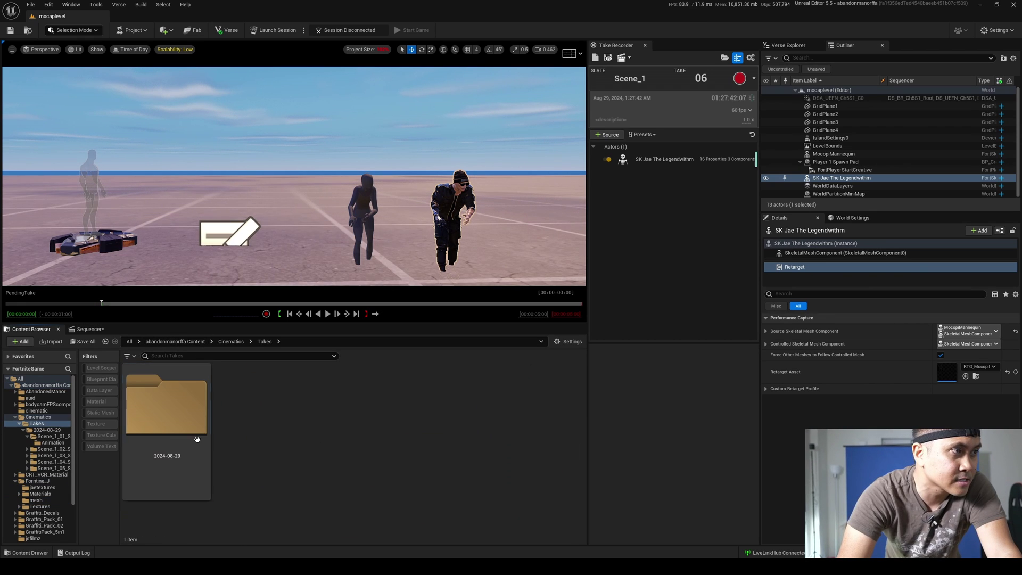
double_click(197, 439)
scroll(311, 481, "down", 3)
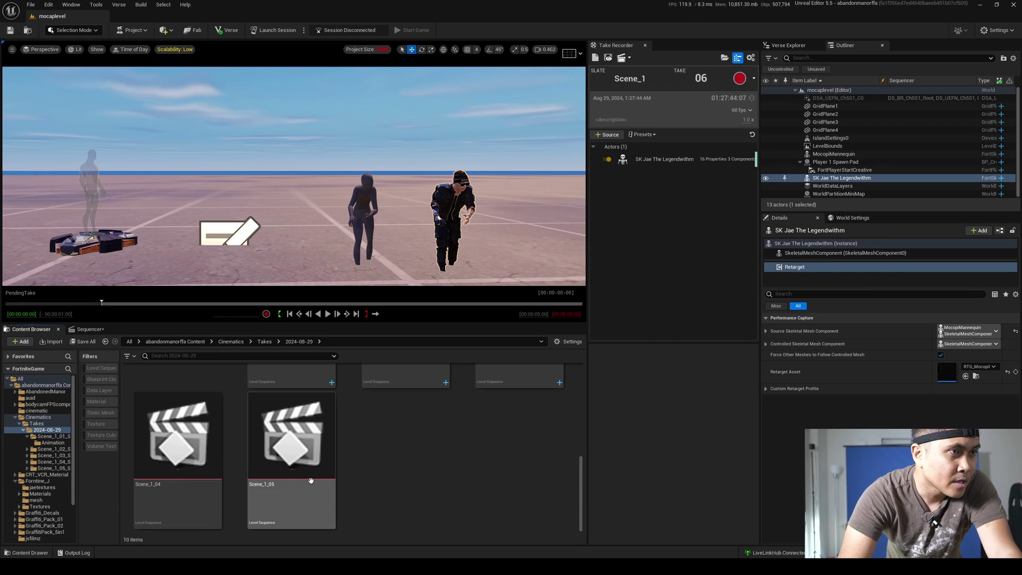
double_click(311, 480)
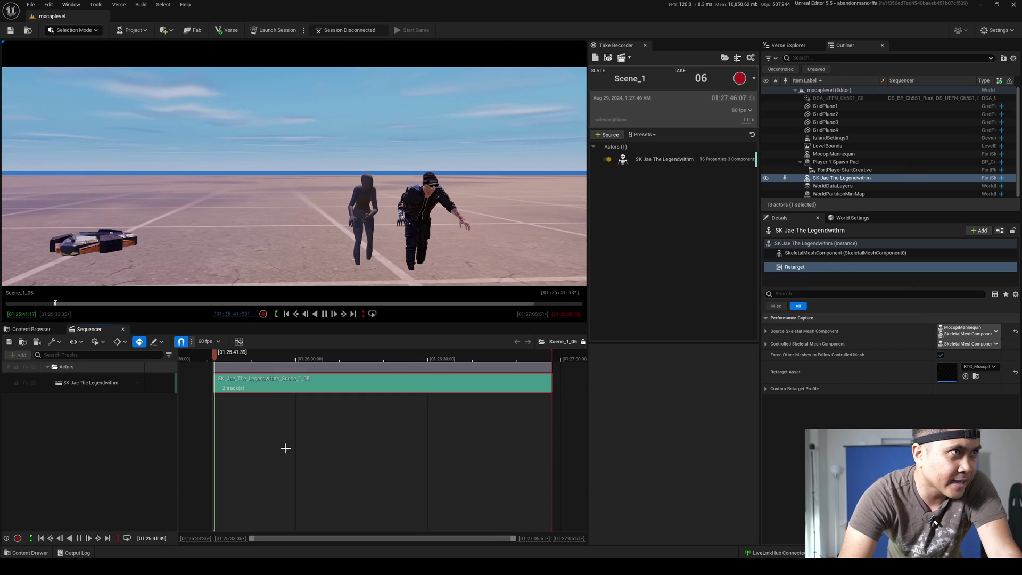
scroll(301, 452, "down", 3, "ctrl")
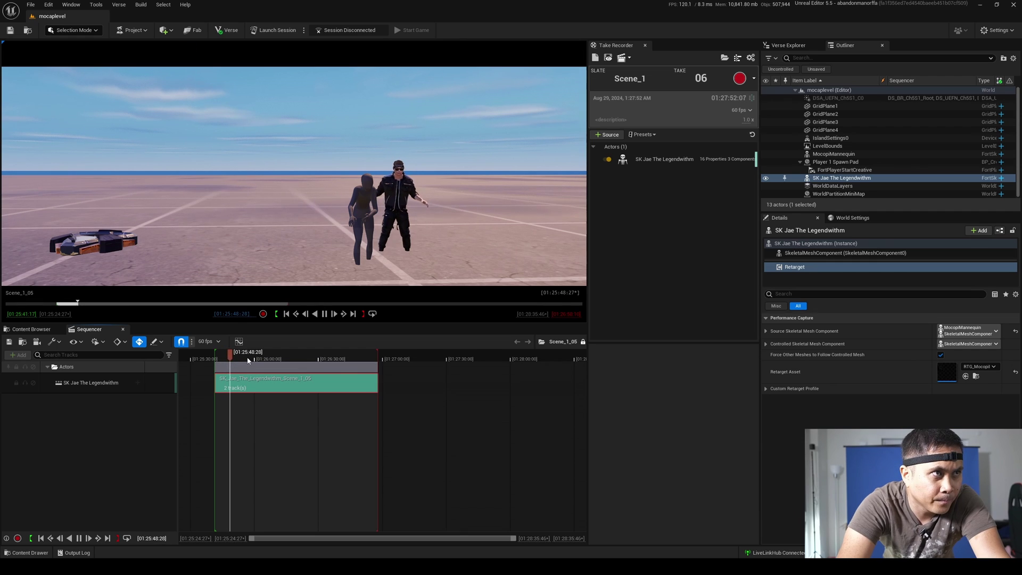
left_click_drag(248, 361, 270, 361)
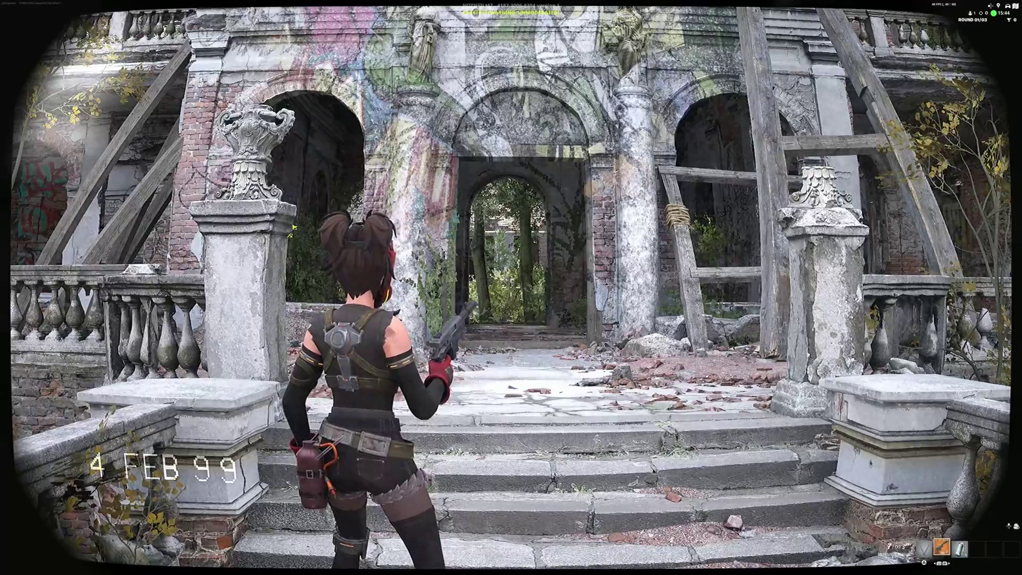
Walk the character forward up the manor steps into the ruined corridor
key("w")
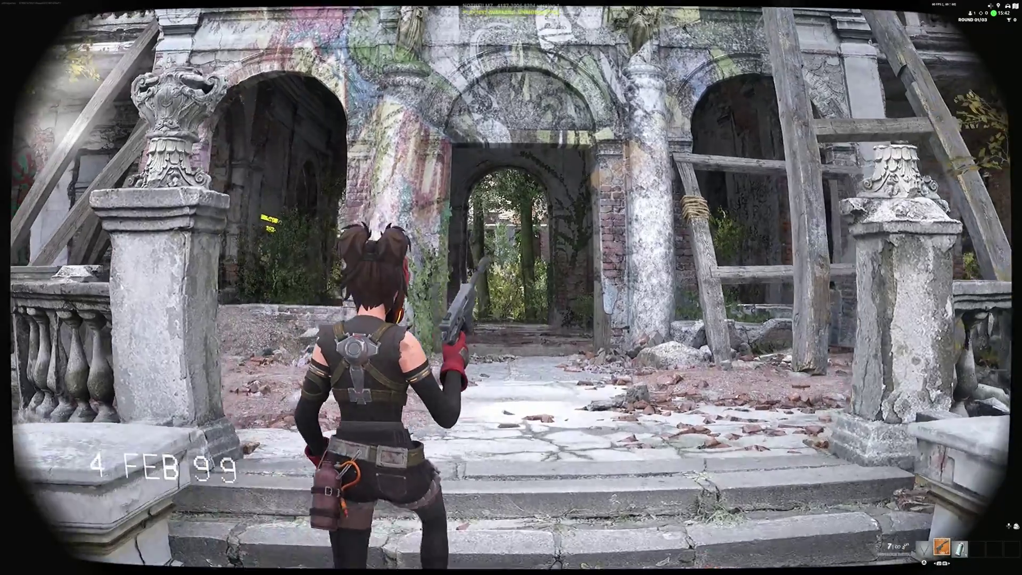